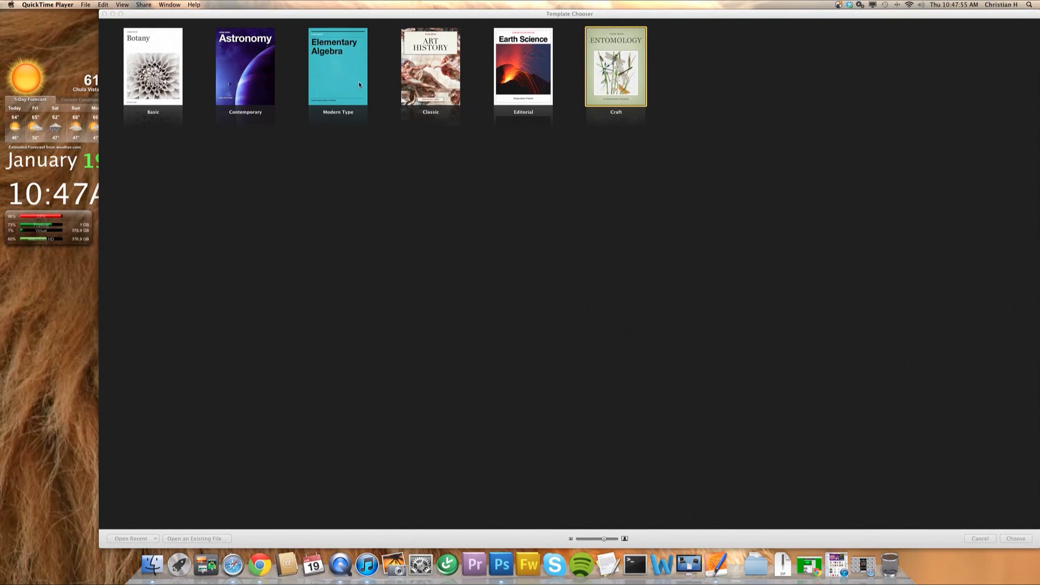
- Bring iBooks Author forward and start a new book from the Craft template
click(632, 99)
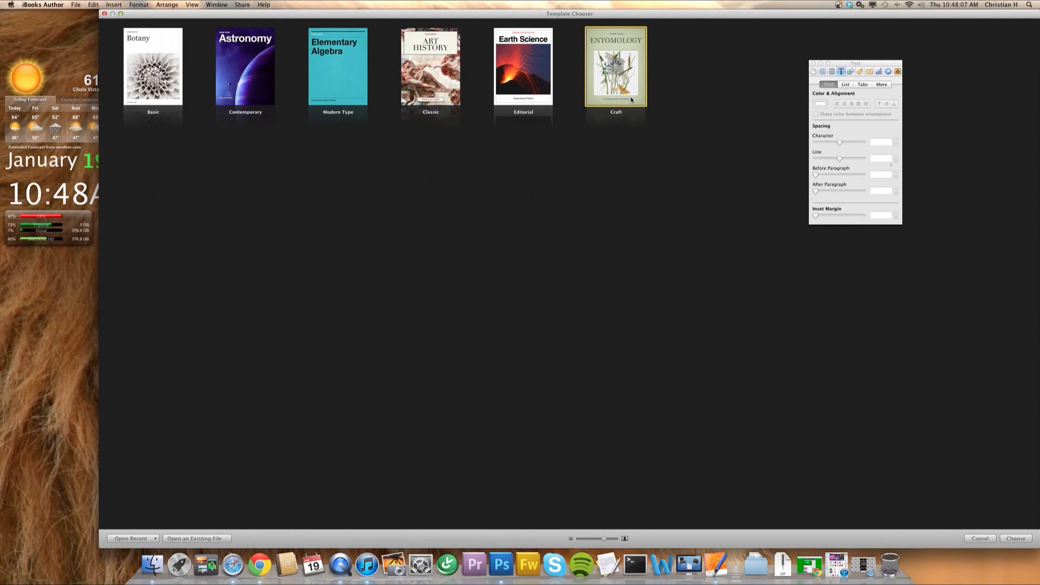
double_click(630, 99)
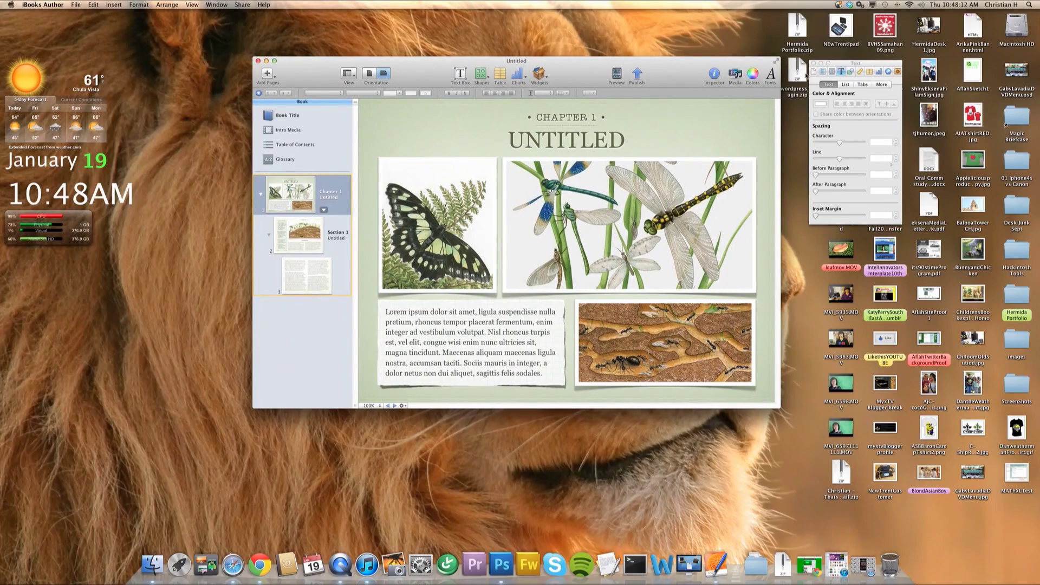
- Expand the new Craft book to full screen and display its cover page
click(778, 62)
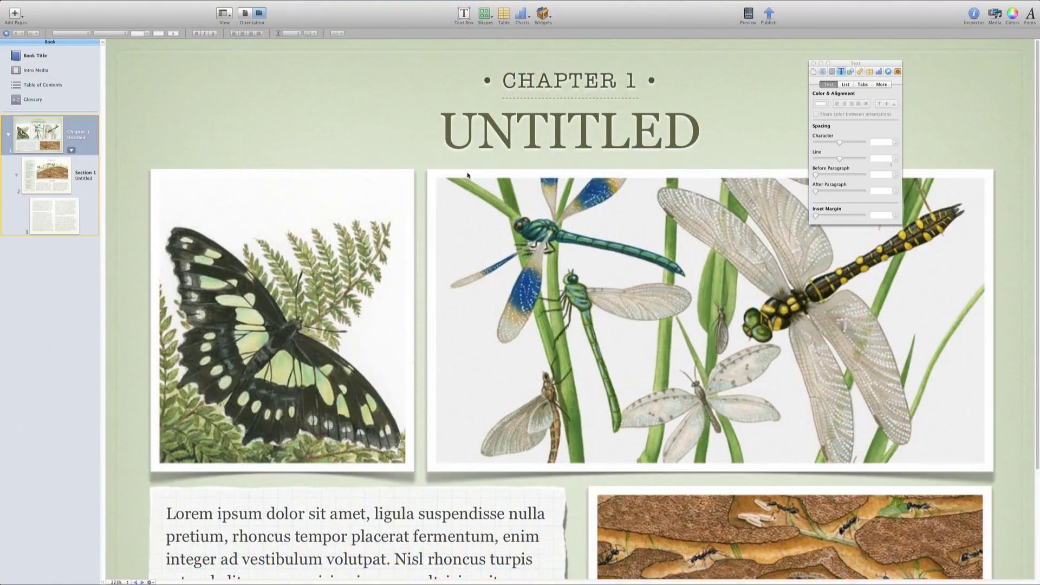
scroll(467, 175, down, 4)
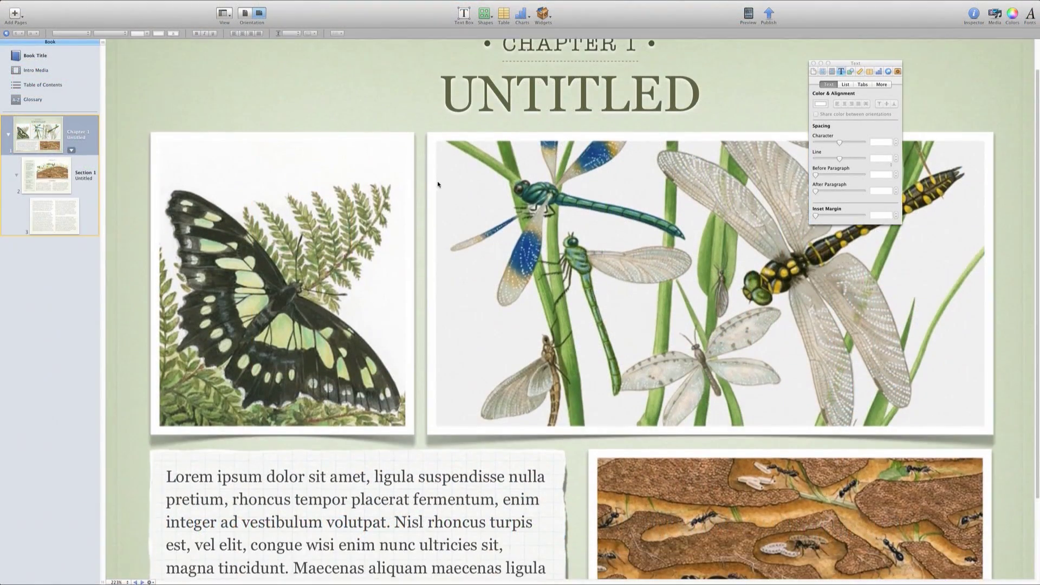
scroll(455, 180, up, 4)
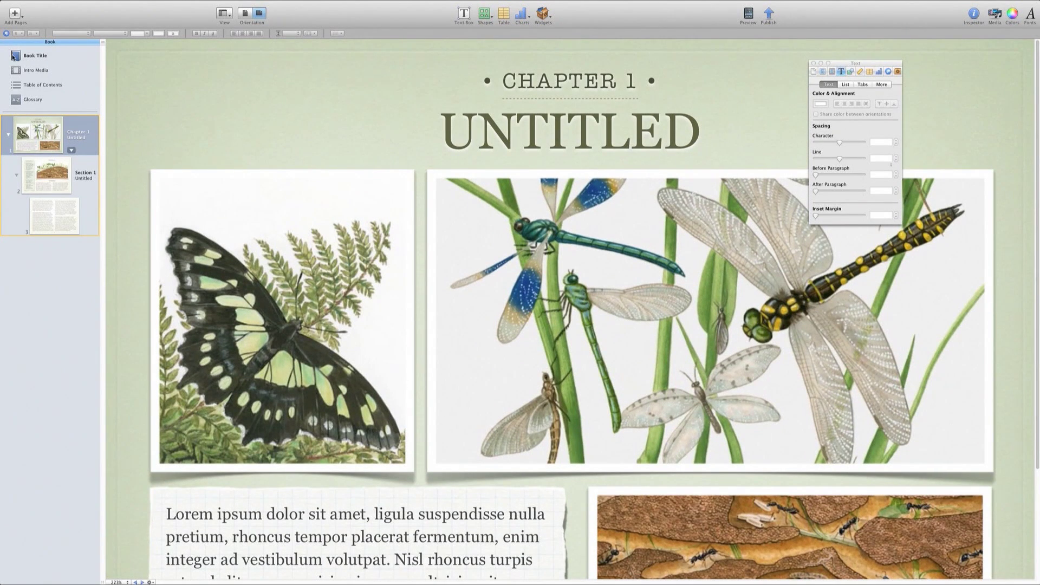
click(29, 57)
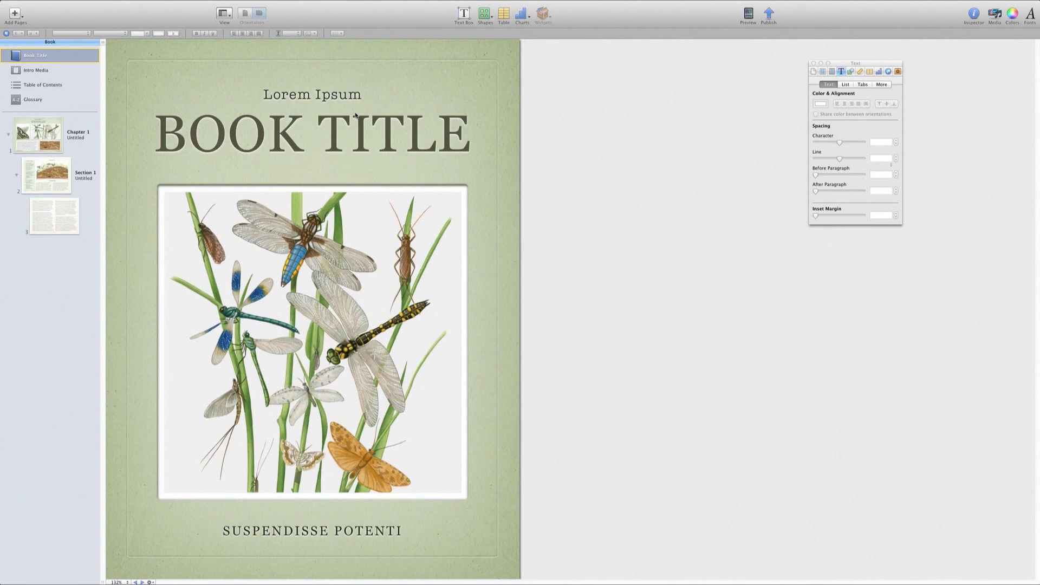
- Select the cover's BOOK TITLE line and look through the inspector's settings panes
click(376, 149)
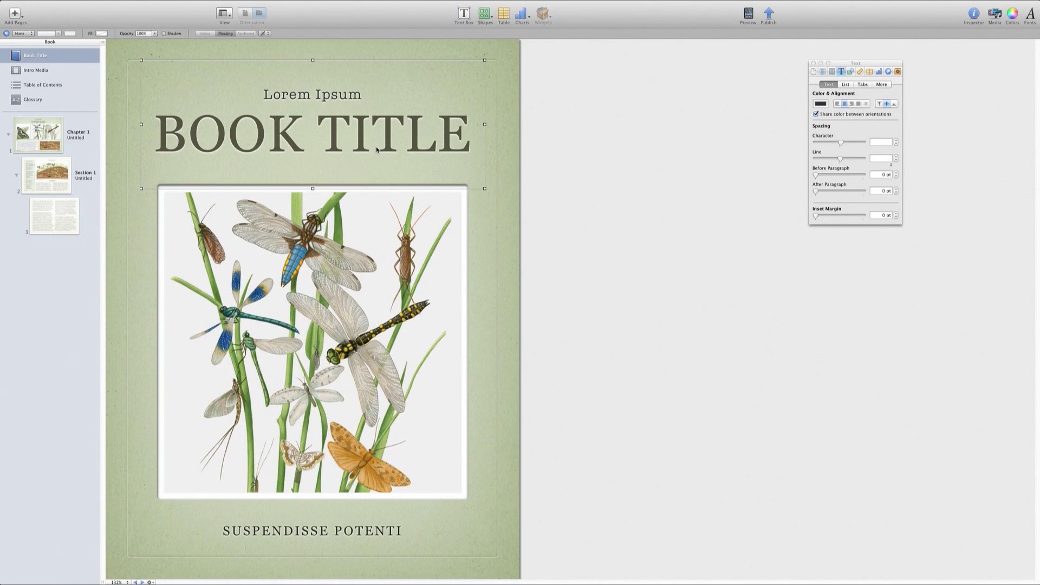
click(359, 104)
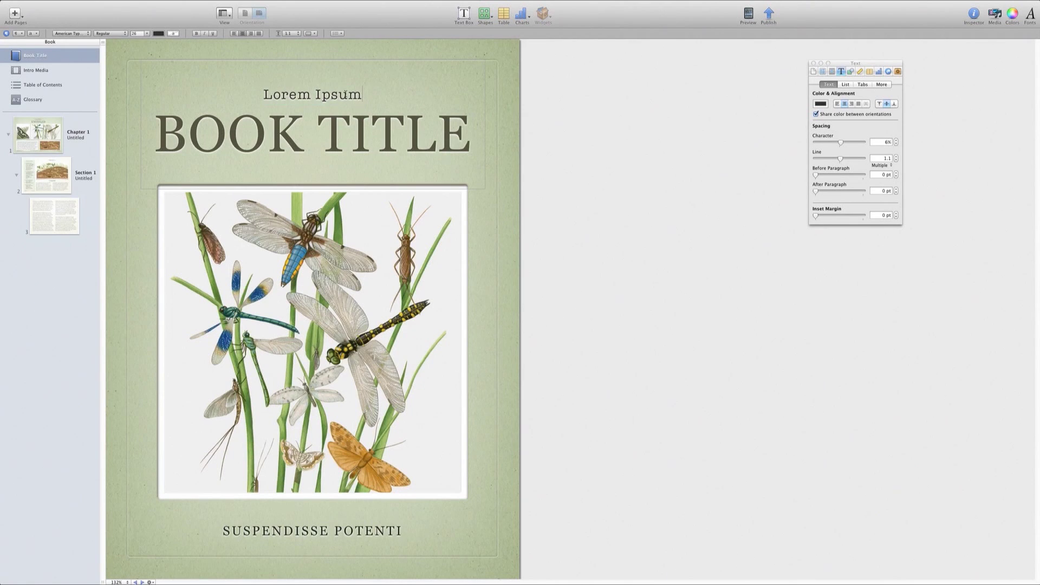
click(267, 122)
triple_click(267, 122)
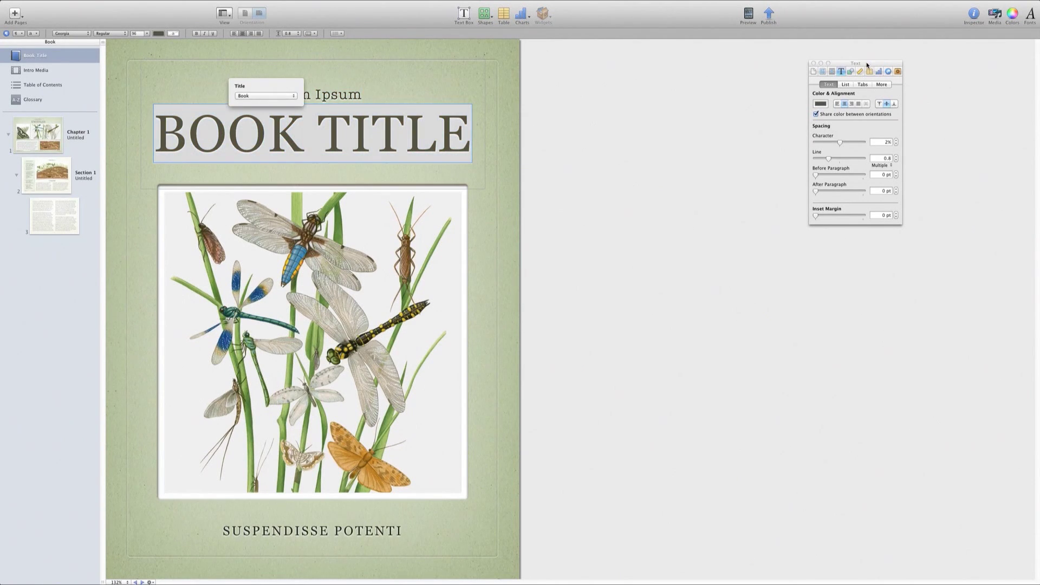
drag(856, 62, 718, 72)
click(721, 79)
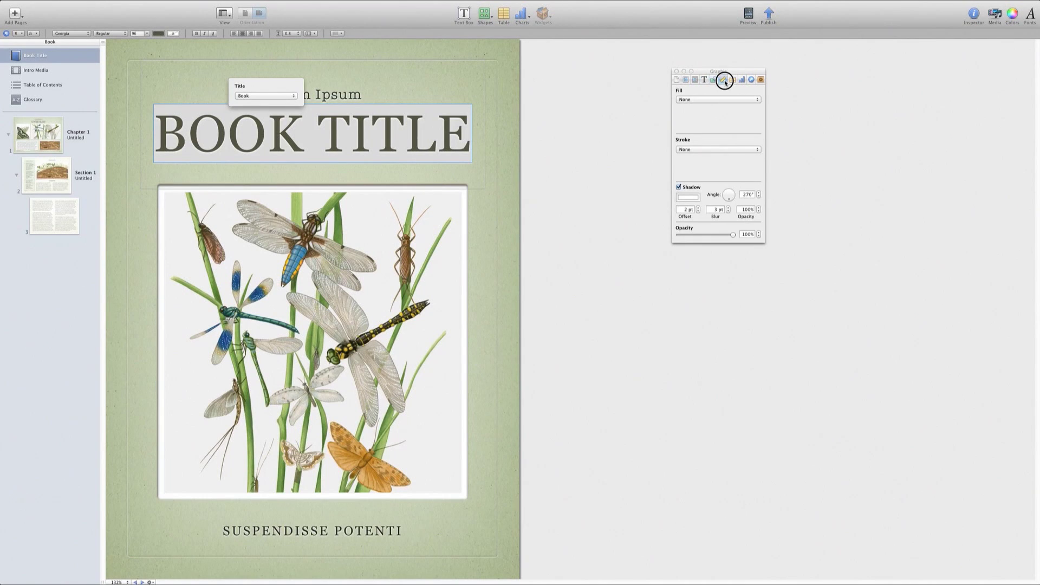
click(706, 80)
click(706, 80)
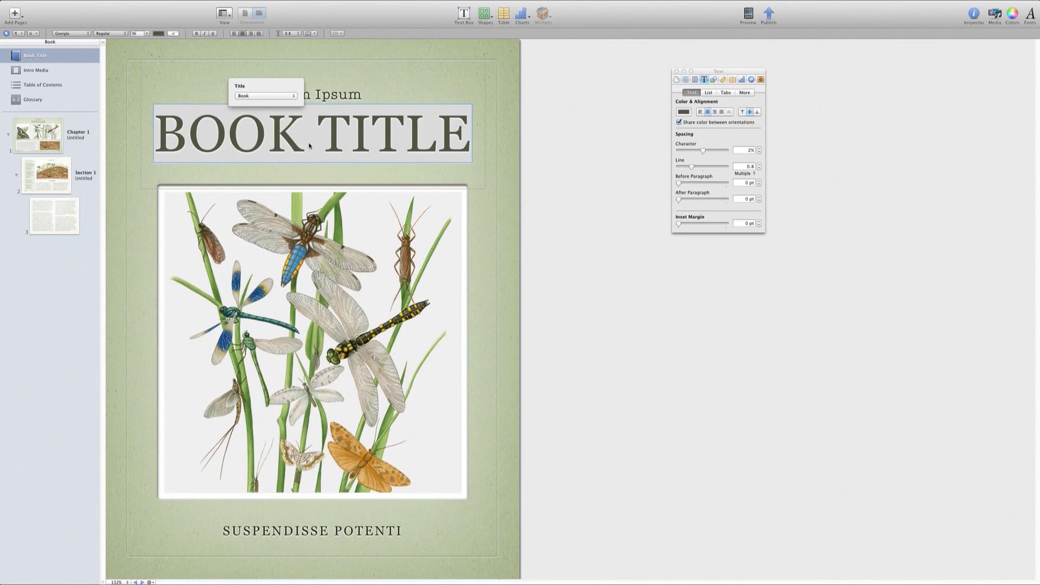
- Change the BOOK TITLE heading font to Helvetica
click(115, 34)
click(68, 36)
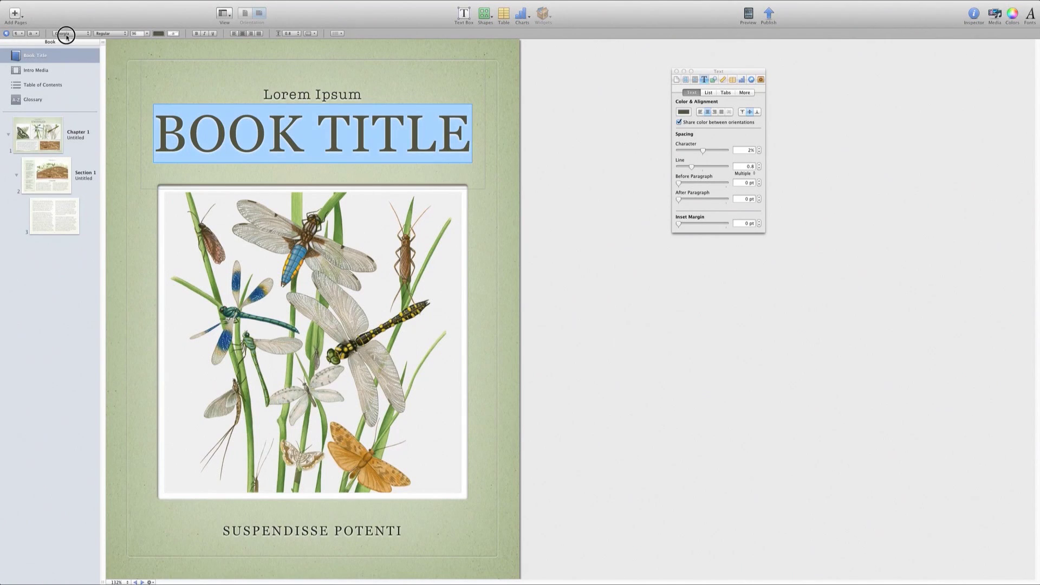
click(68, 35)
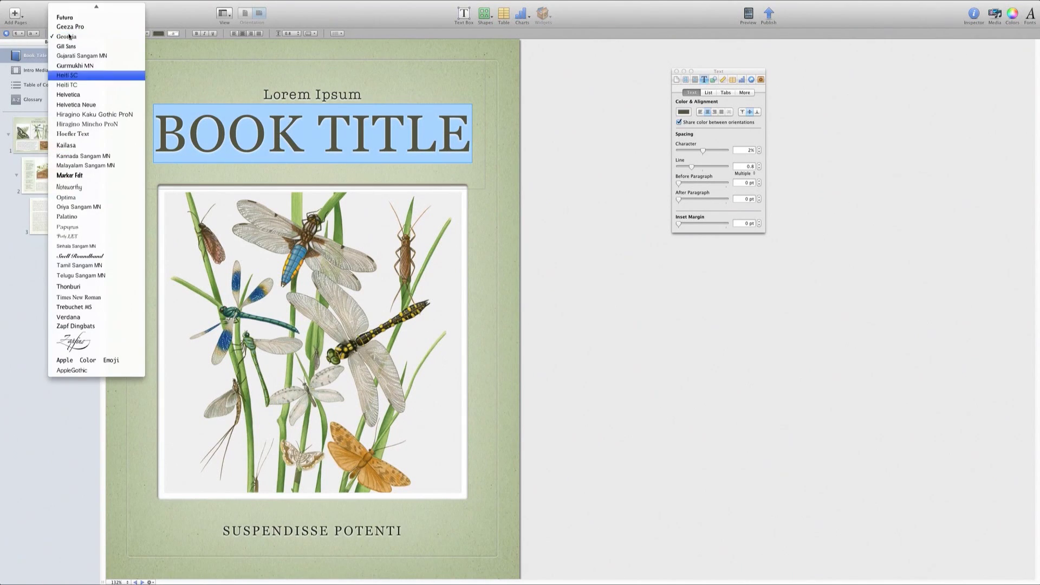
click(68, 95)
click(445, 355)
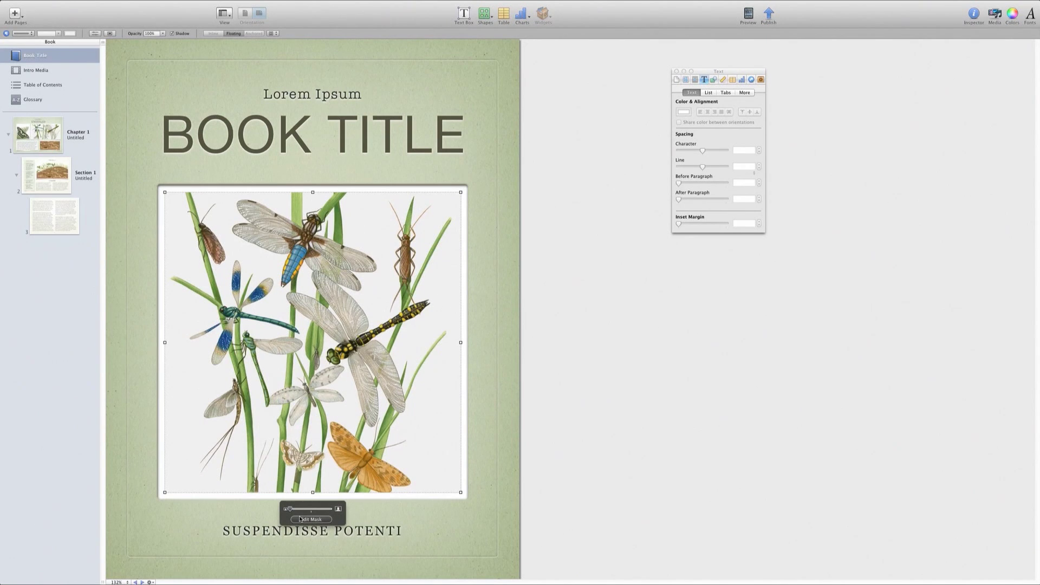
- Test the Edit Mask slider on the dragonfly, select the background, then open File > Open Recent
drag(303, 510, 284, 510)
click(273, 531)
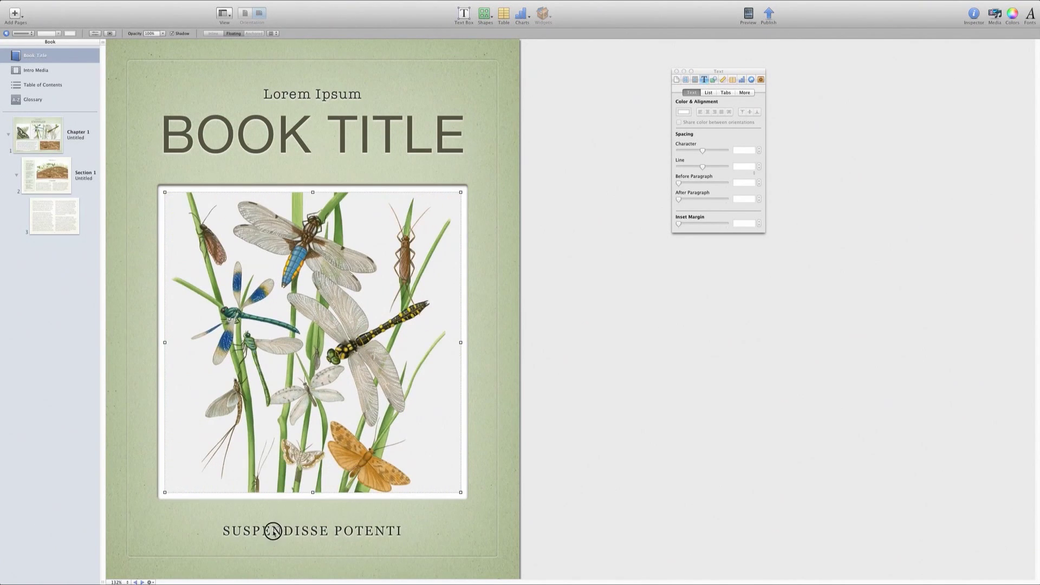
click(505, 193)
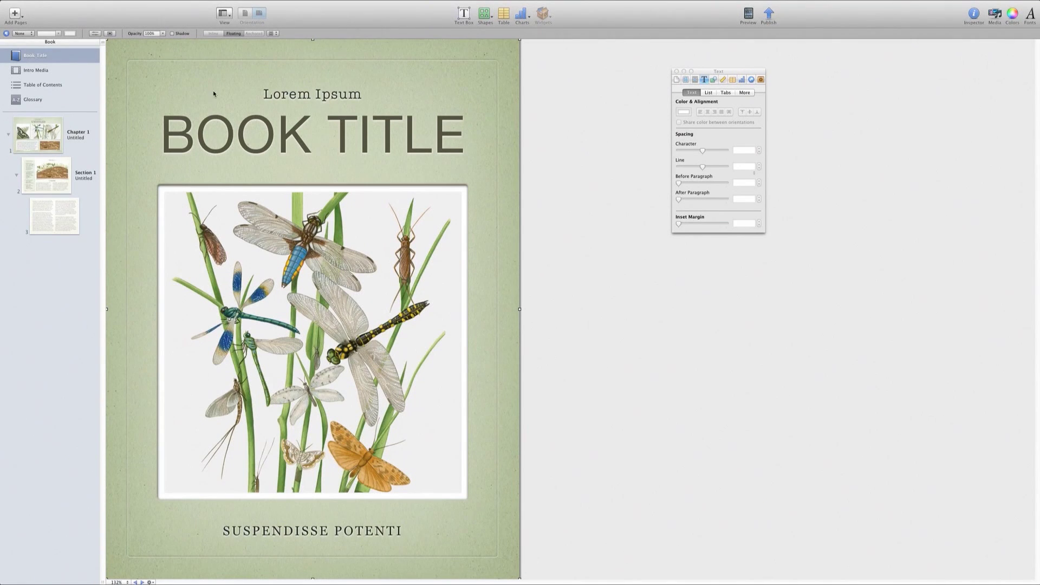
click(75, 3)
mouse_move(115, 55)
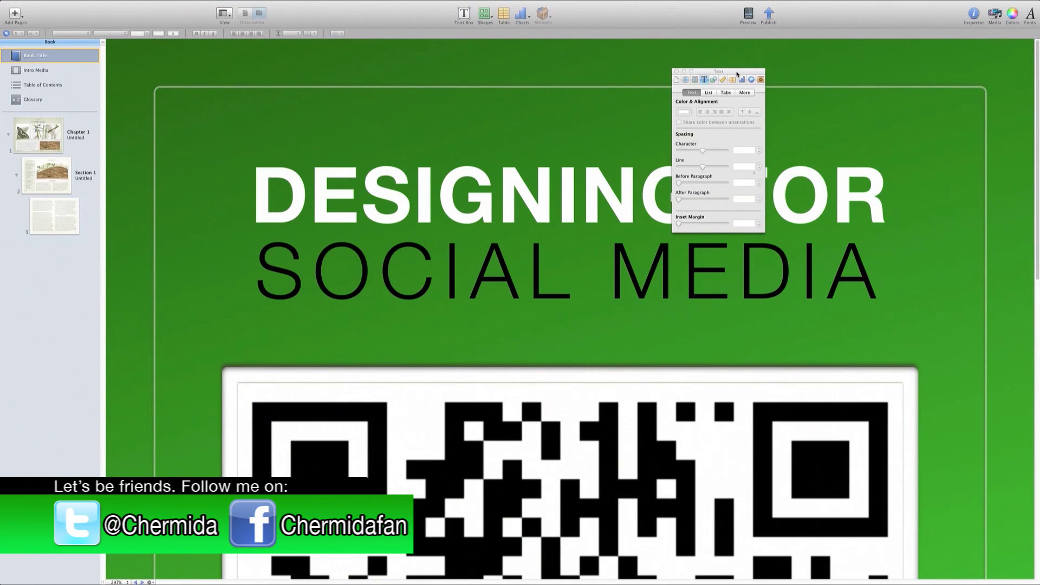
- Open DesigningSocialWeb full screen, view Section 1 and Chapter 1, then return to the QR-code cover
mouse_move(735, 72)
mouse_down()
mouse_move(942, 69)
mouse_move(998, 51)
mouse_up()
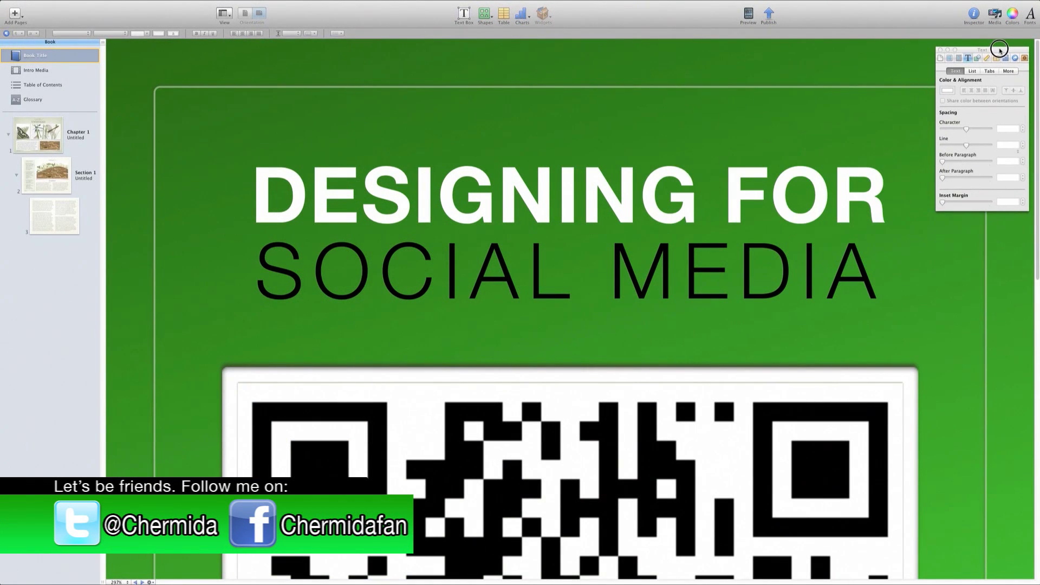
scroll(767, 308, down, 4)
scroll(766, 311, down, 5)
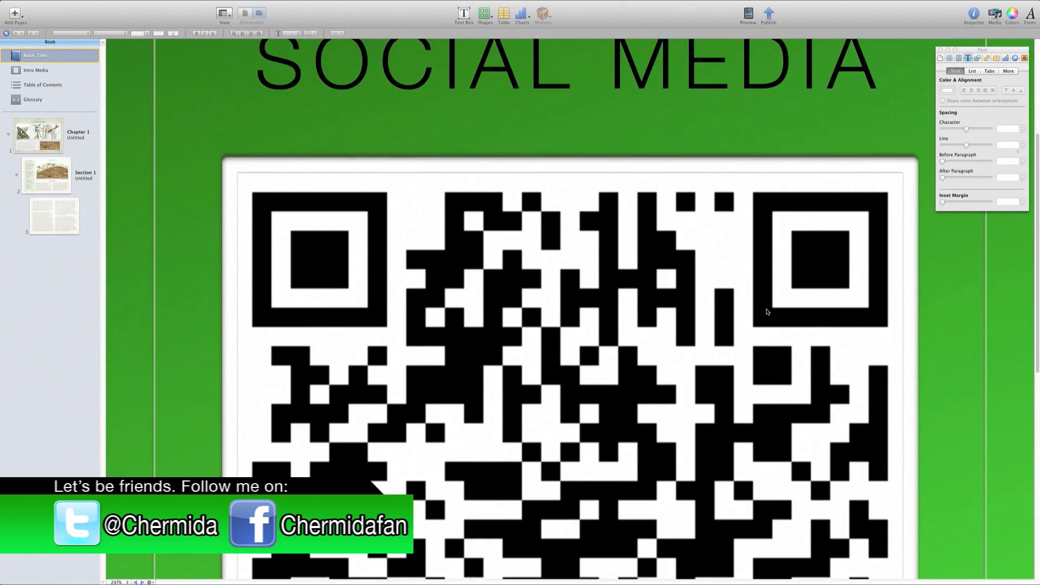
scroll(766, 311, down, 5)
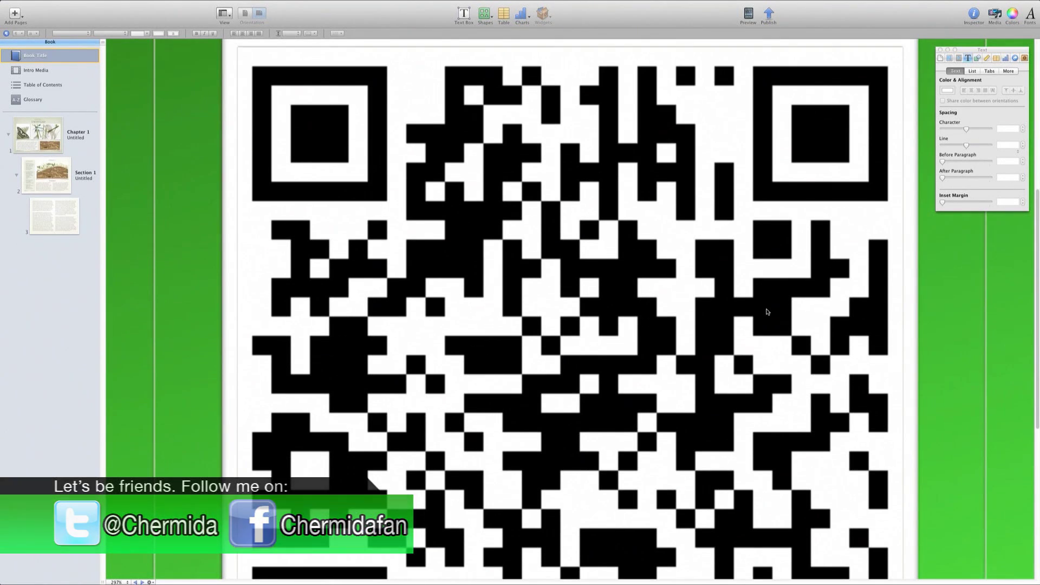
scroll(766, 312, up, 5)
scroll(767, 312, up, 4)
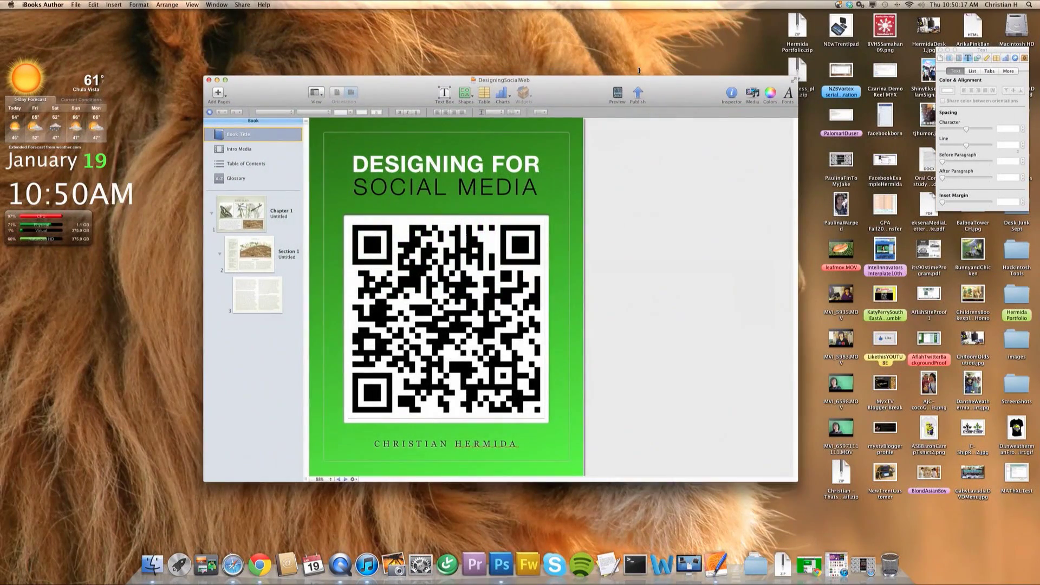
double_click(639, 78)
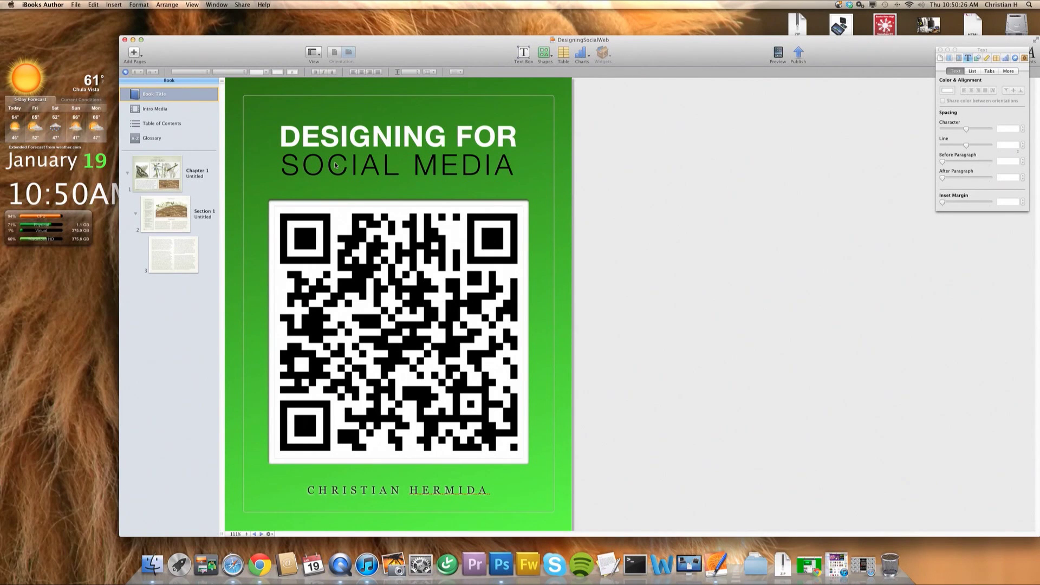
click(183, 218)
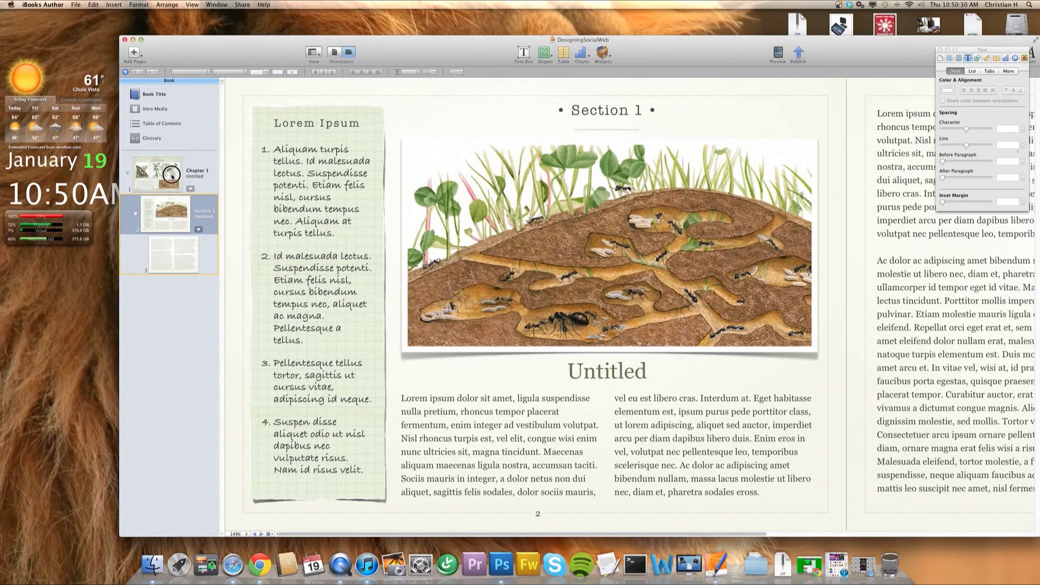
click(167, 171)
click(148, 96)
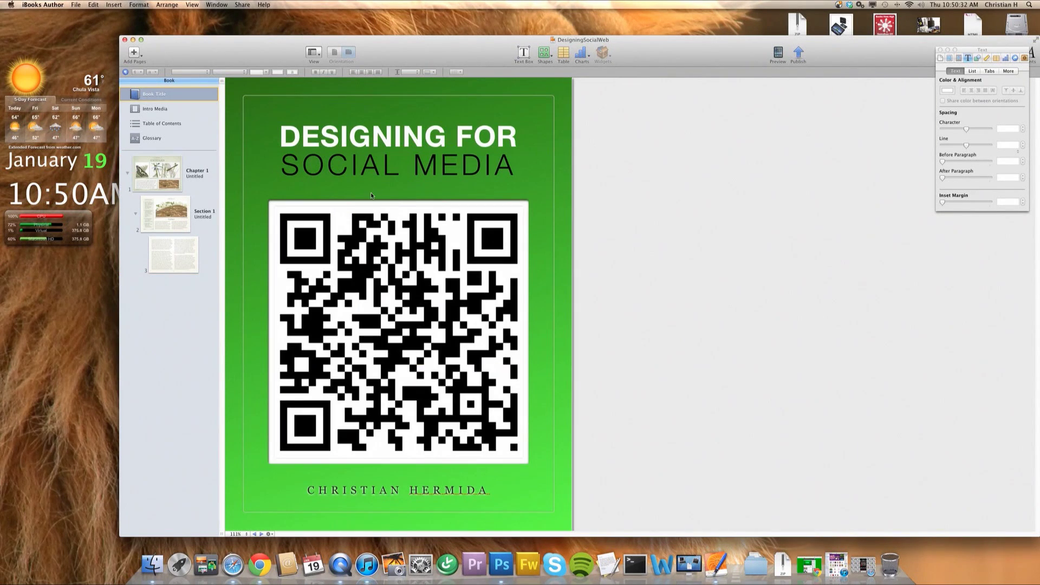
click(450, 140)
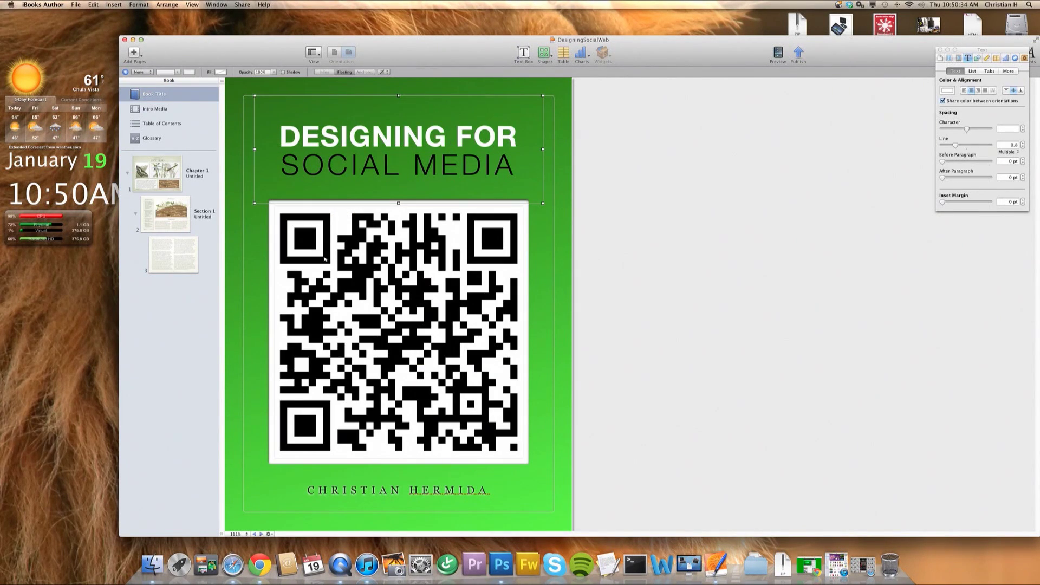
double_click(374, 139)
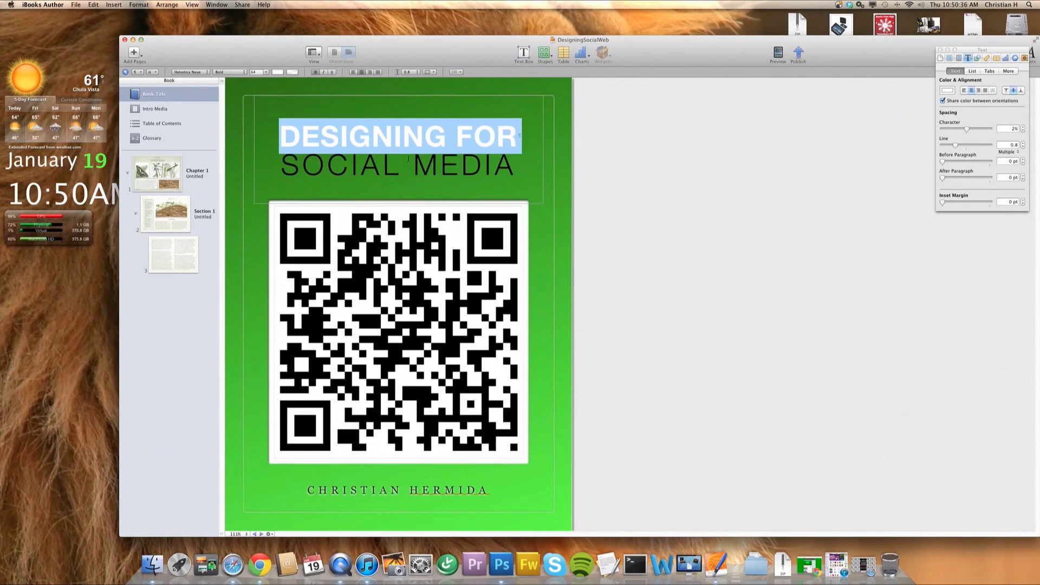
click(417, 167)
triple_click(416, 167)
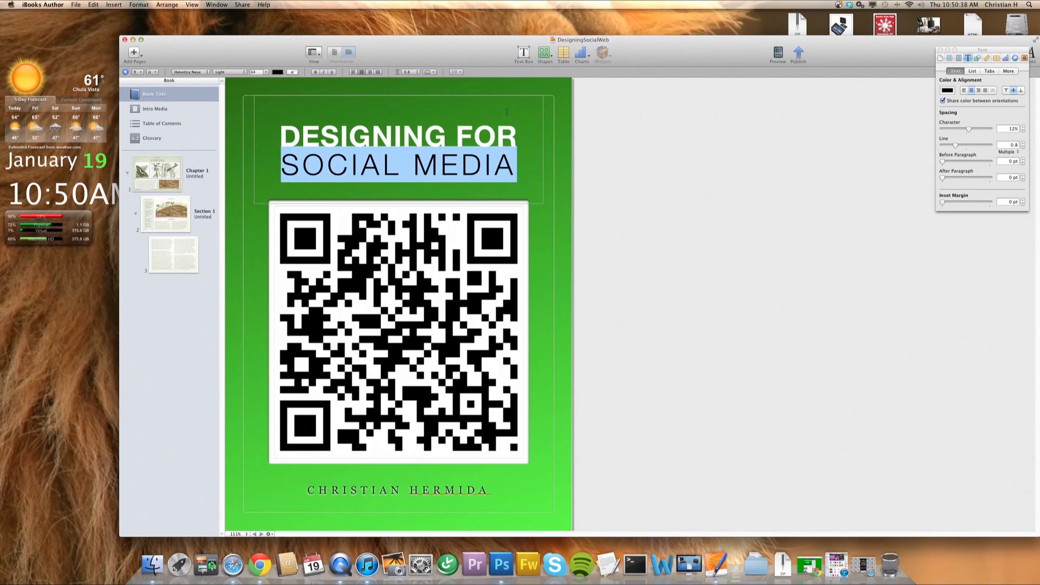
drag(1003, 53, 860, 77)
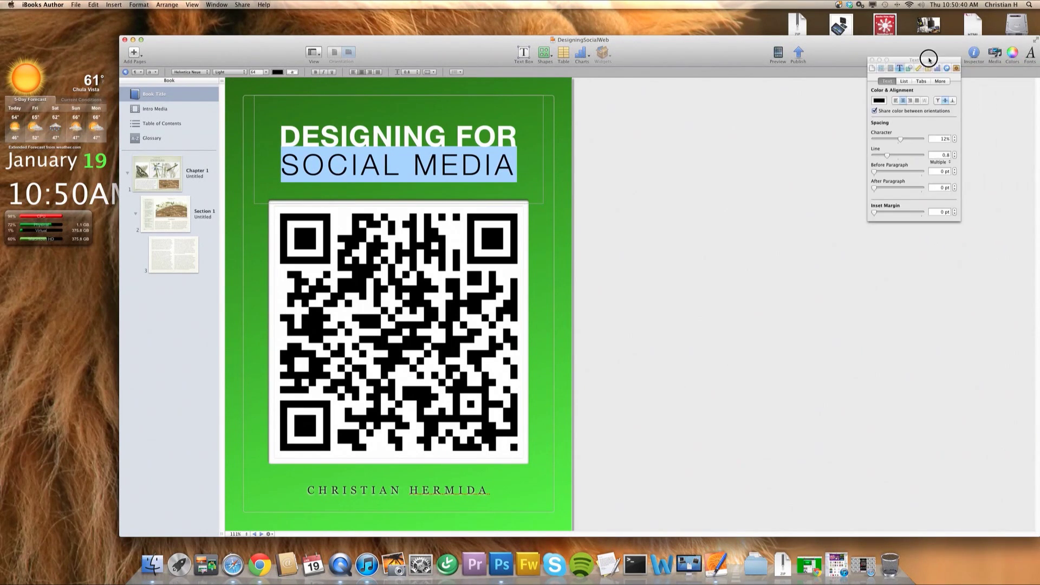
drag(822, 153, 824, 154)
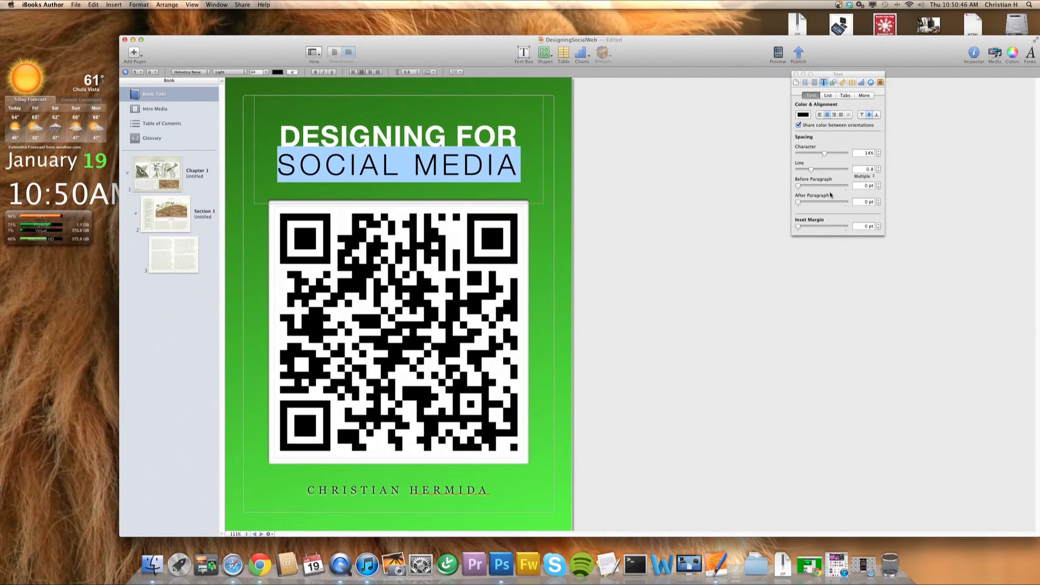
click(520, 136)
drag(520, 137, 281, 136)
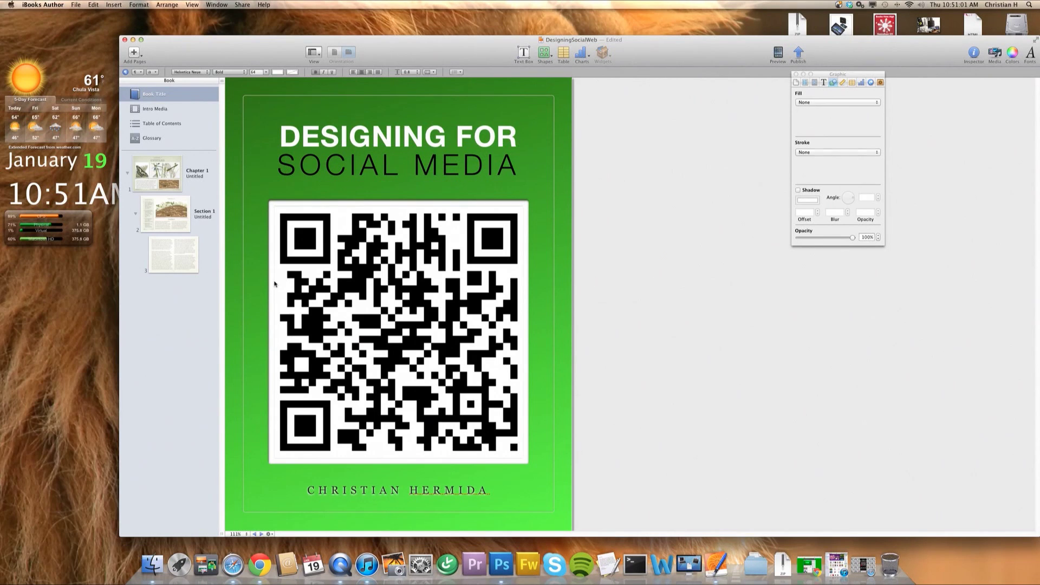
click(388, 297)
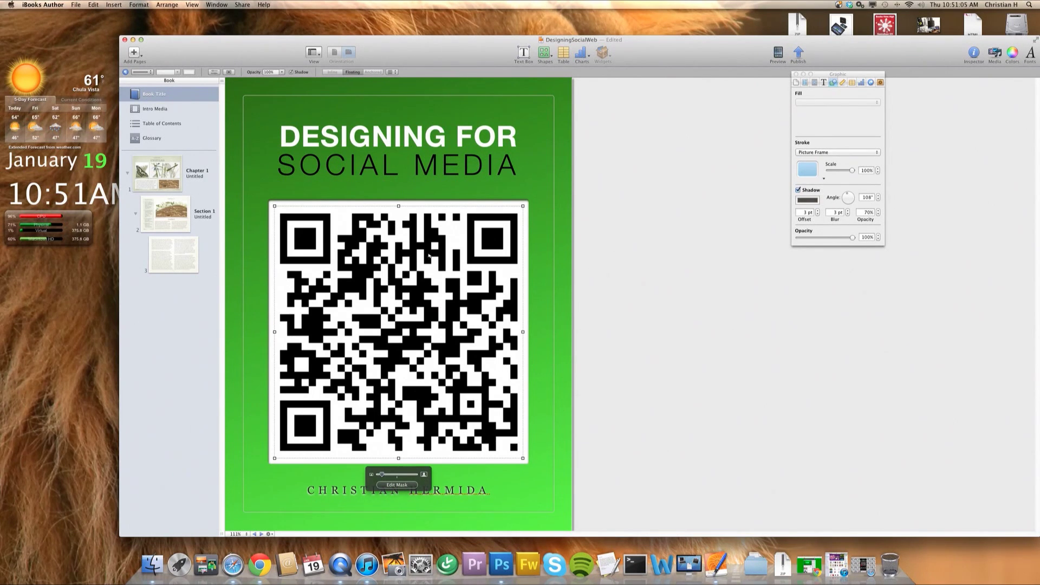
click(466, 487)
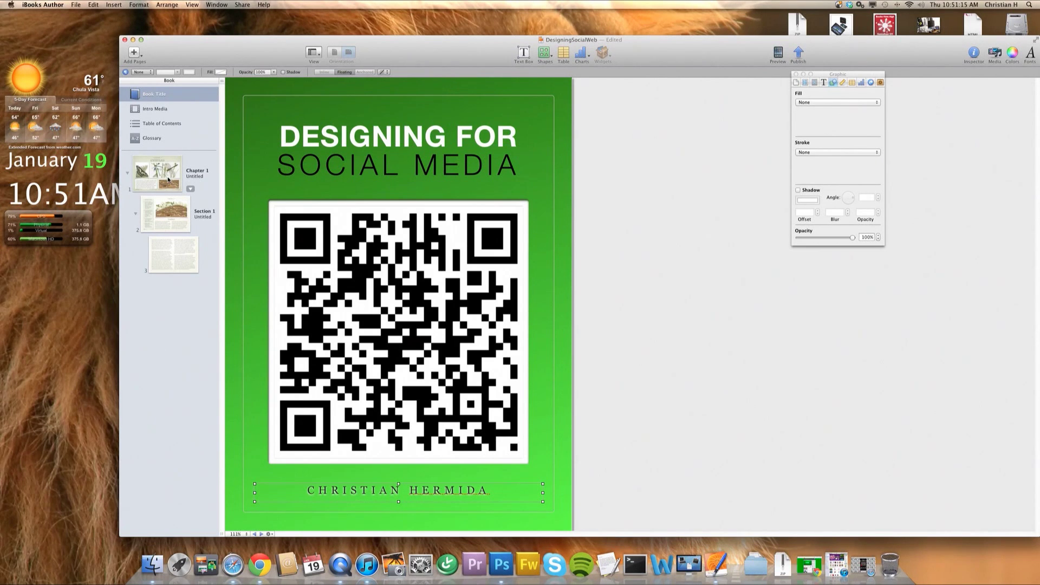
click(169, 179)
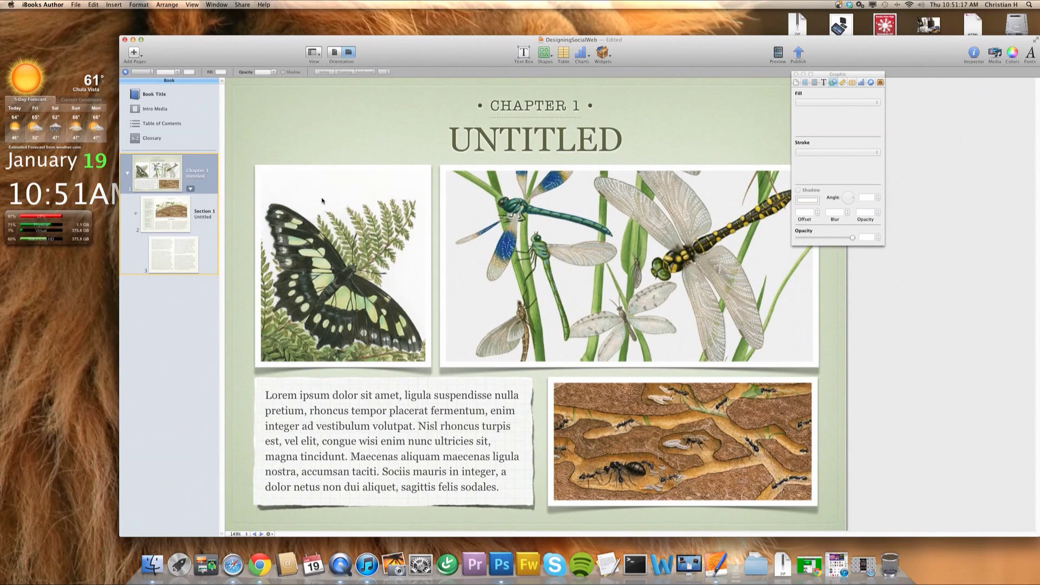
- Select the Chapter 1 butterfly, dragonfly and ant pictures in turn, then dismiss the File menu
click(322, 201)
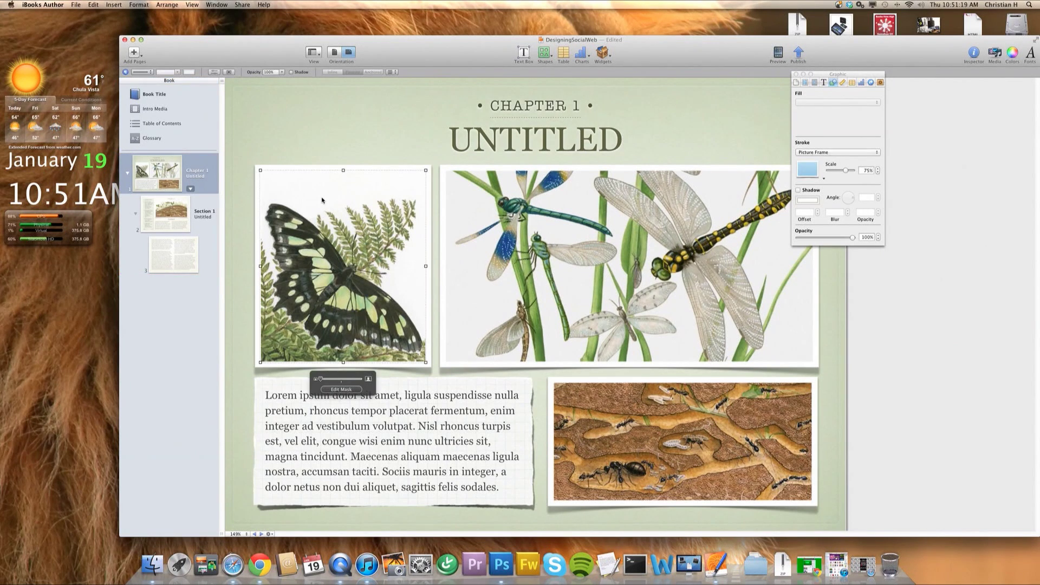
click(569, 243)
click(643, 423)
click(388, 284)
click(593, 262)
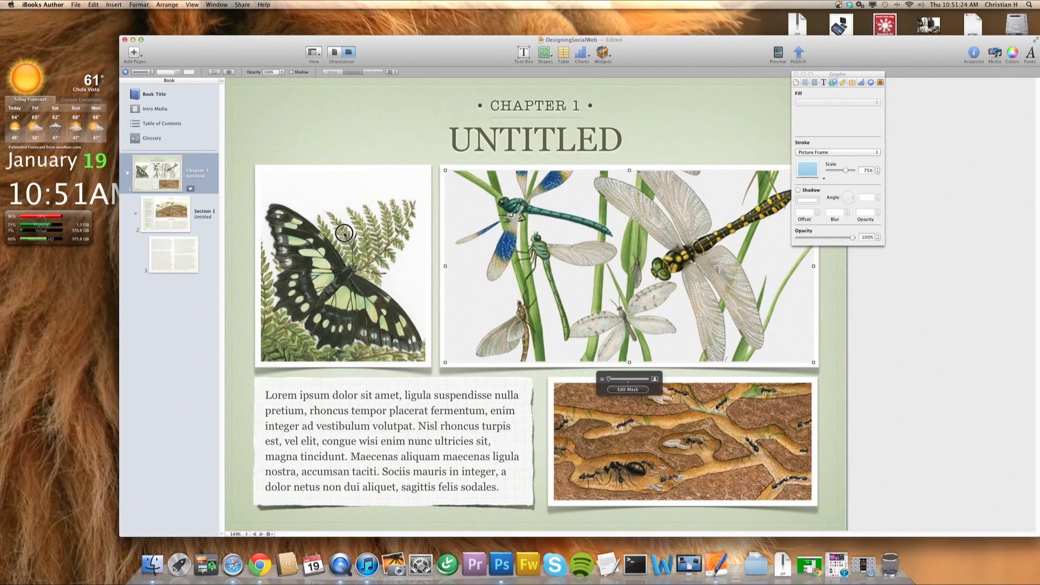
click(350, 235)
click(78, 5)
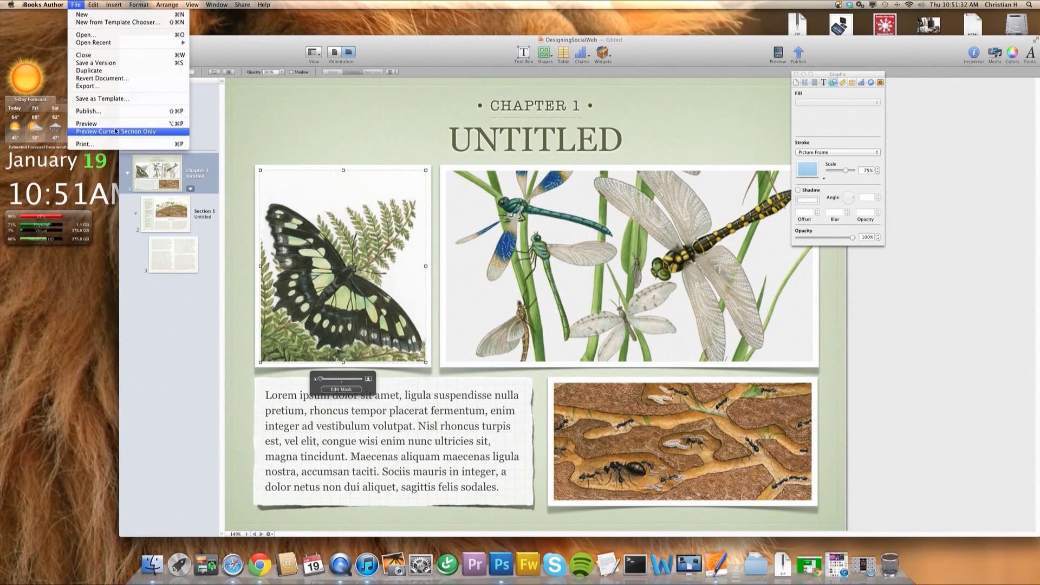
click(329, 132)
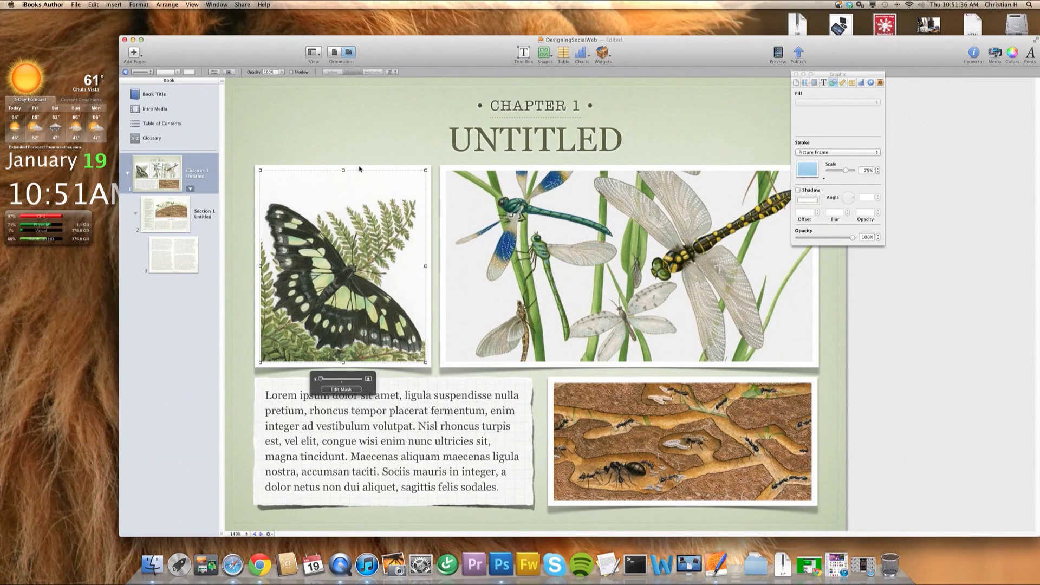
- Replace the butterfly picture with the 10.38.16 AM screenshot using Insert > Choose
key(shift+super+v)
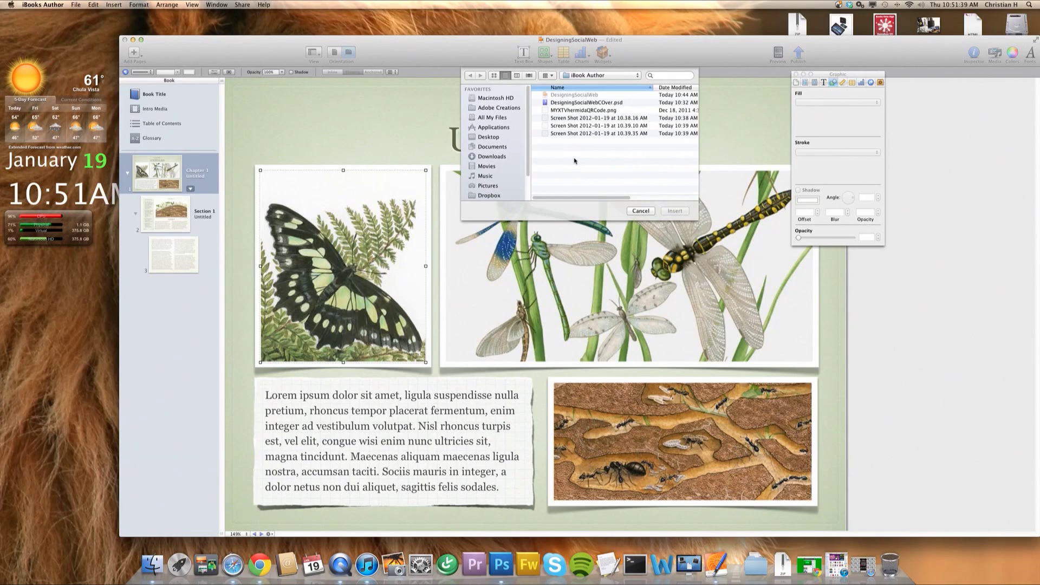
click(596, 119)
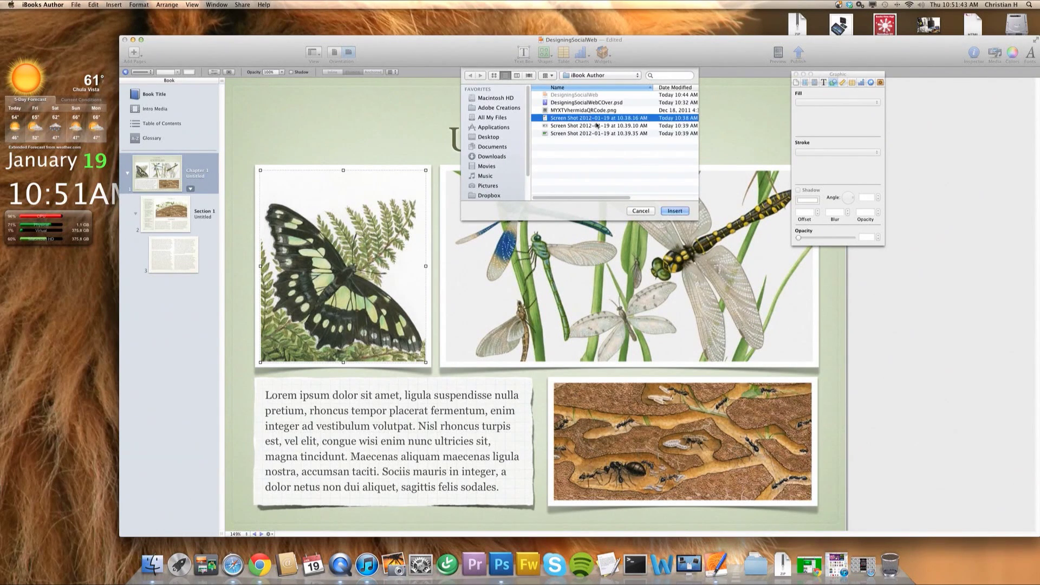
click(675, 210)
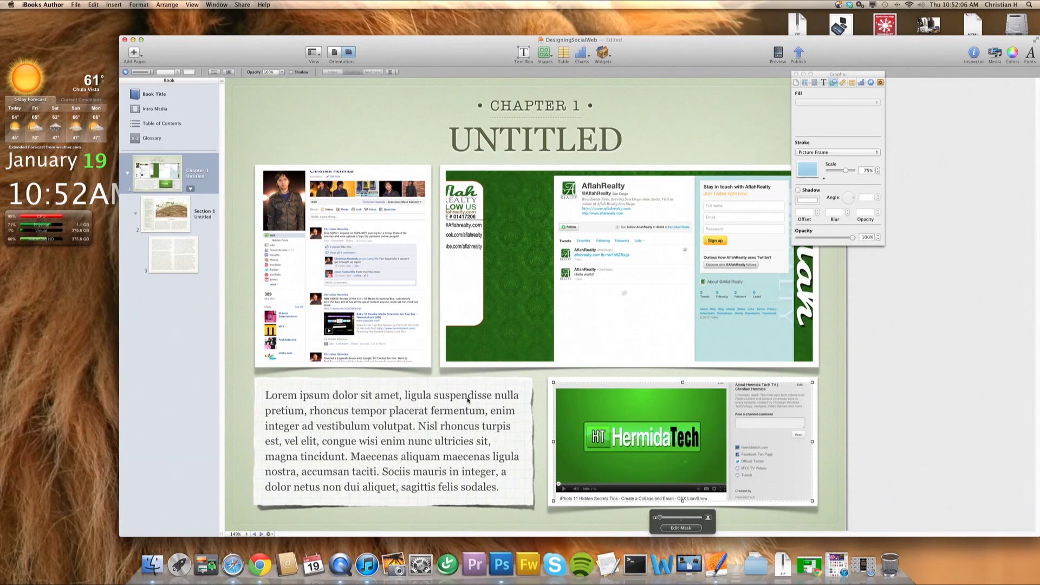
click(468, 399)
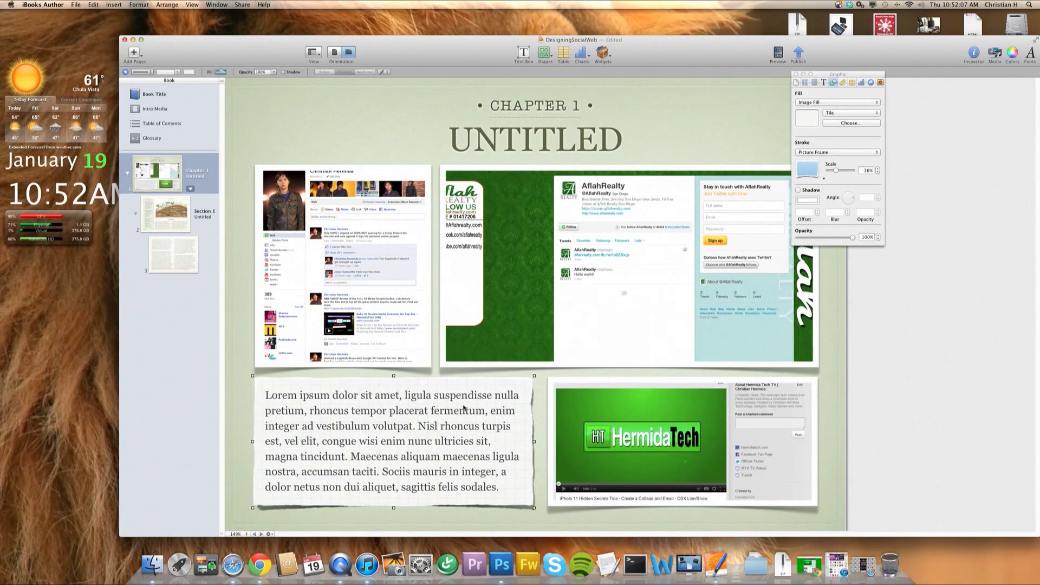
- Try photo-corner and torn-paper frames on the Facebook screenshot, then settle on a thin border
triple_click(464, 409)
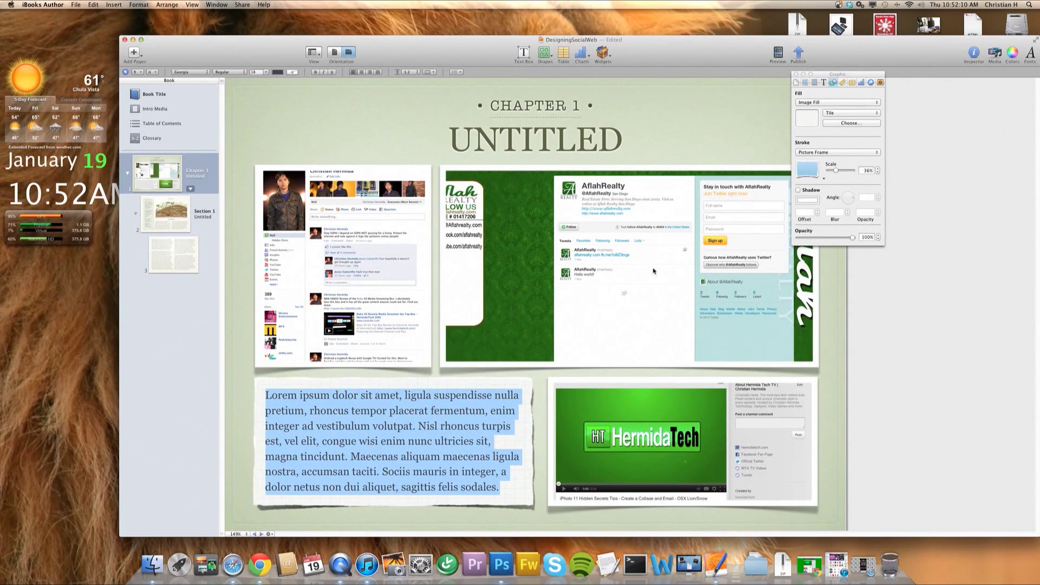
click(379, 347)
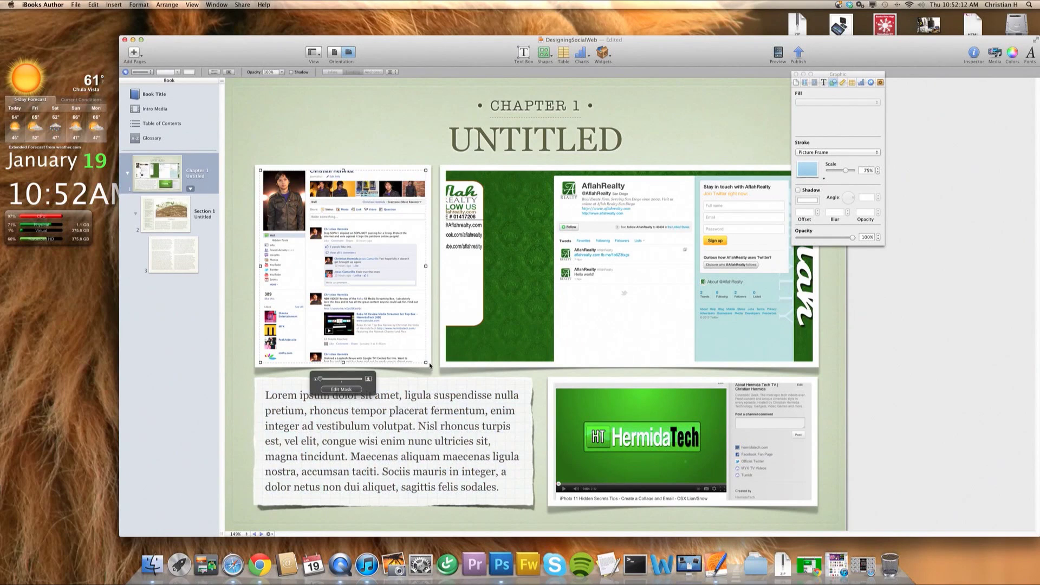
click(808, 169)
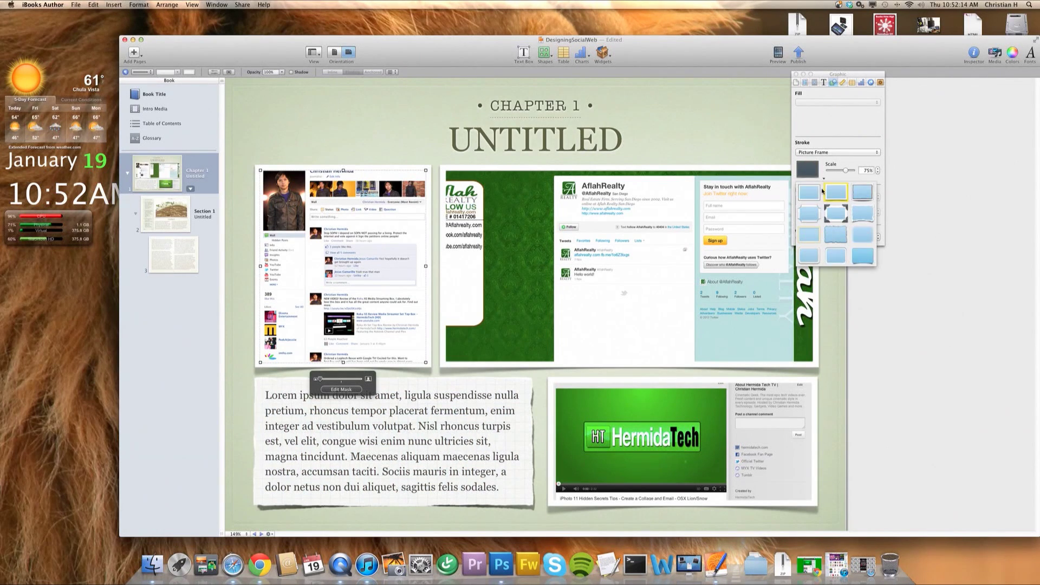
click(811, 192)
click(824, 180)
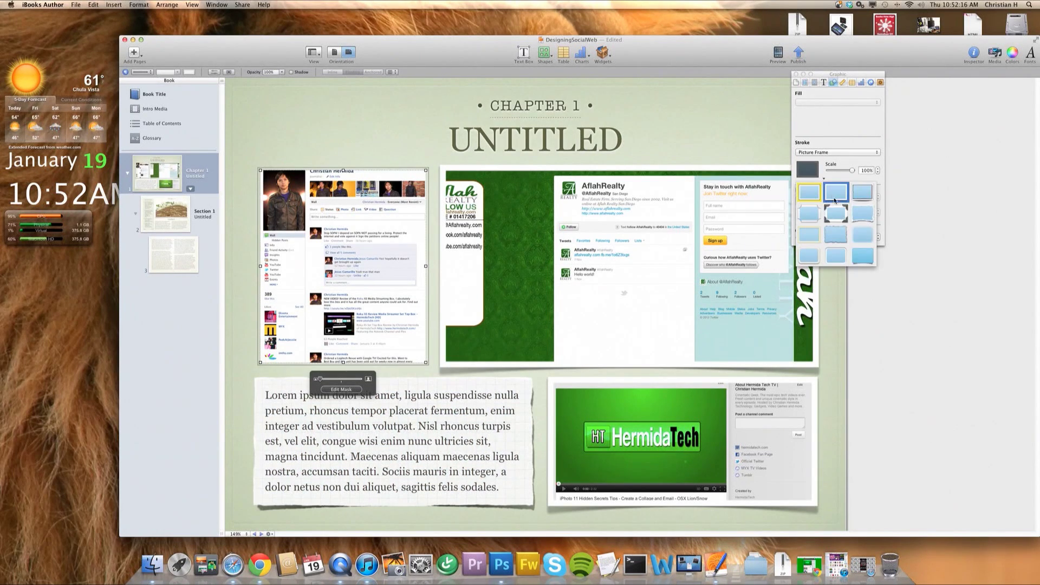
click(836, 210)
click(808, 169)
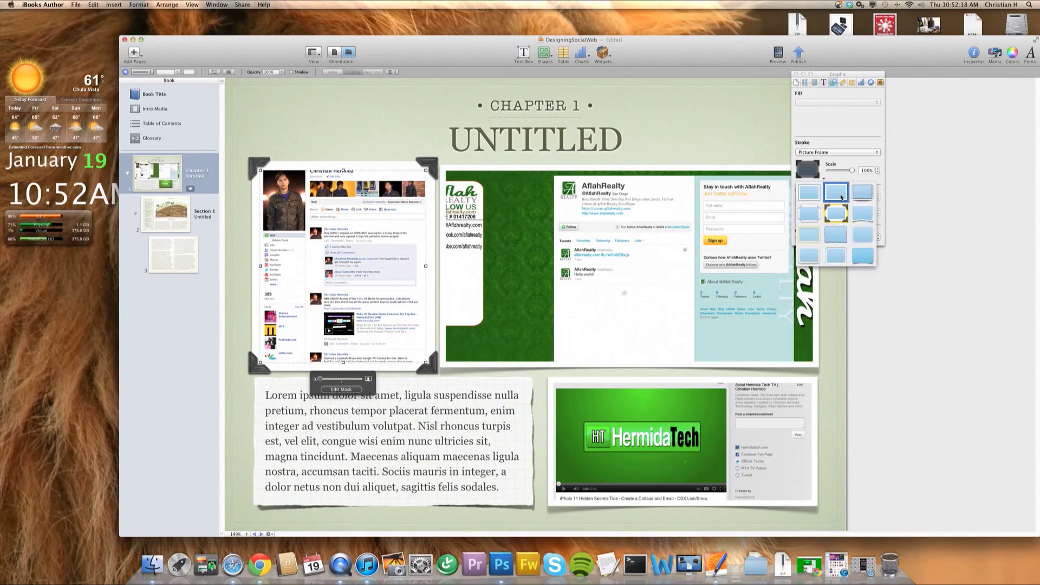
click(835, 192)
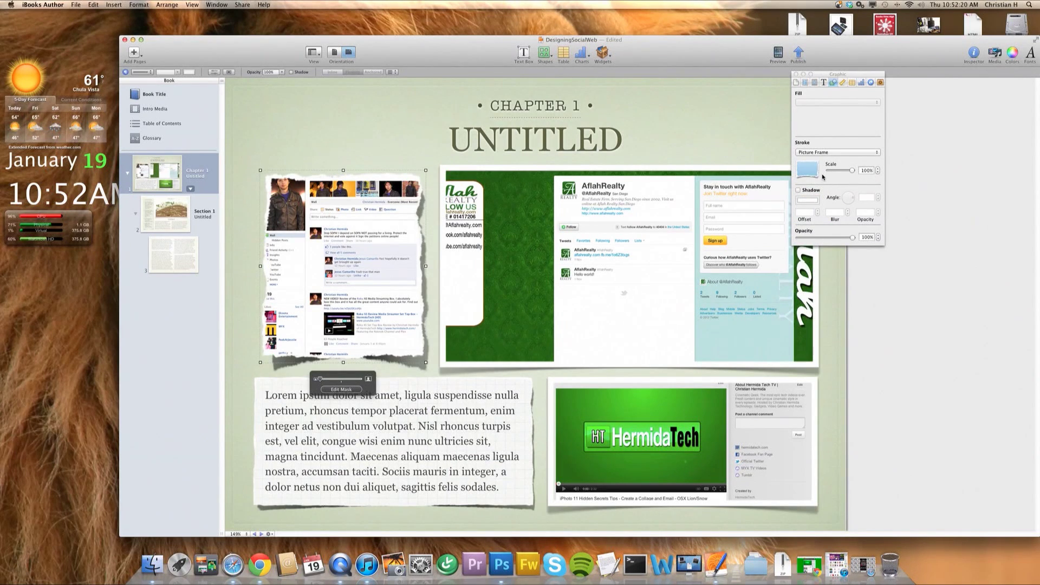
click(822, 178)
click(836, 192)
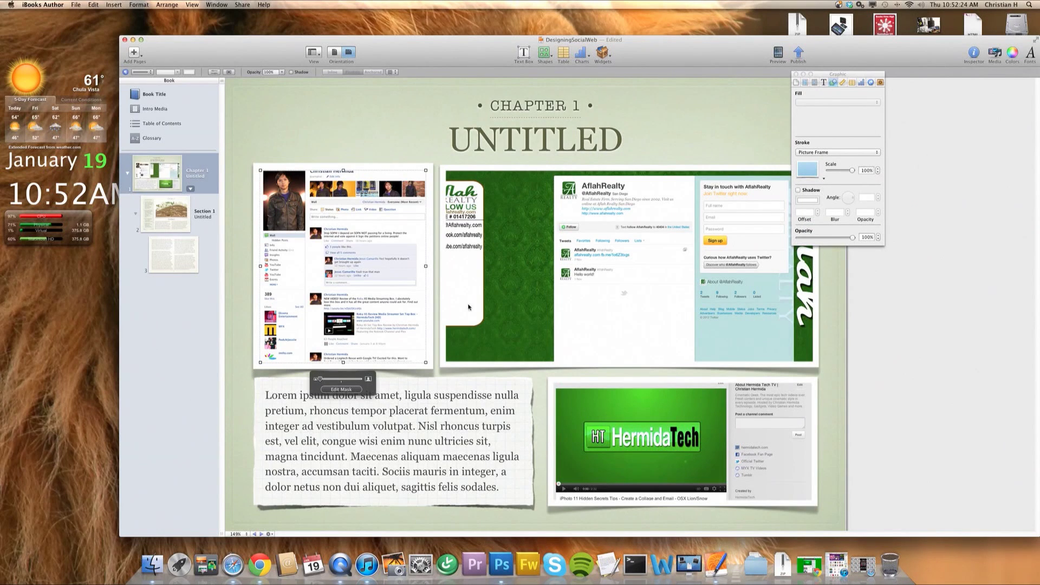
click(501, 488)
- Replace the lorem ipsum placeholder with the intro sentence, correcting typos
triple_click(466, 474)
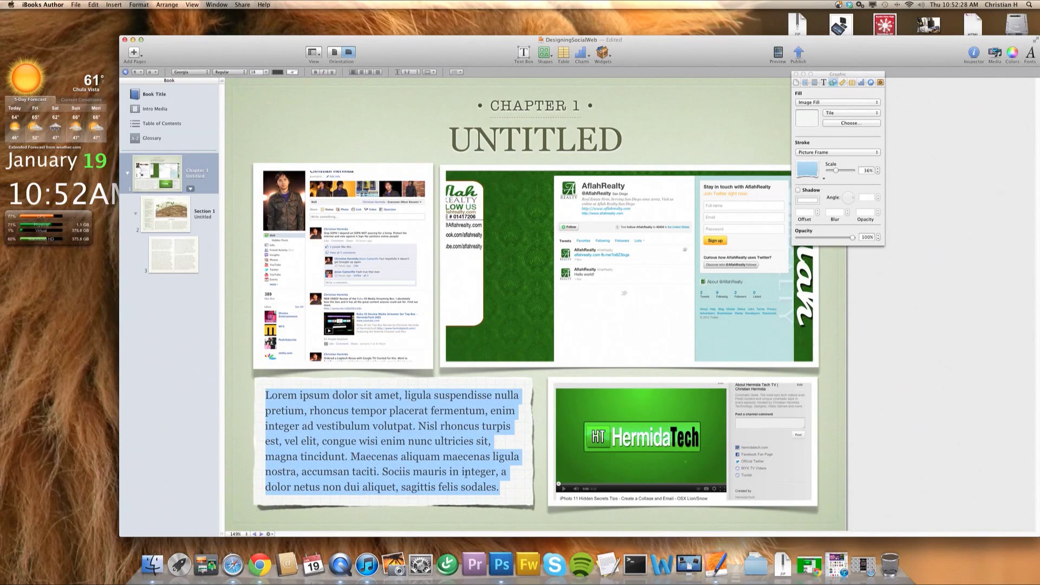
text(Hi t)
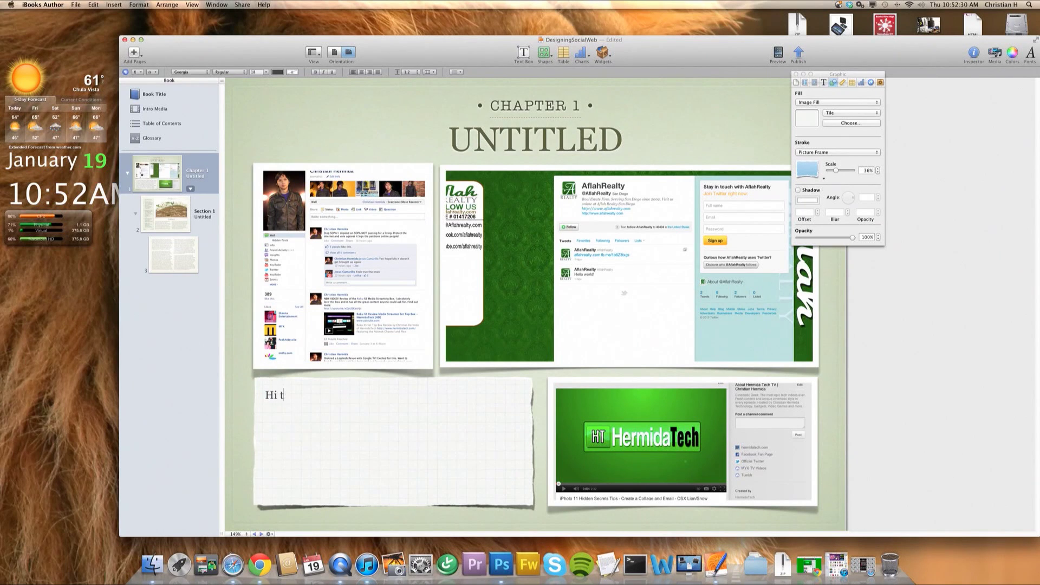
text(his is an tinr)
key(BackSpace)
key(BackSpace)
key(BackSpace)
text(intro to socail medi)
key(BackSpace)
key(BackSpace)
key(BackSpace)
key(BackSpace)
key(BackSpace)
key(BackSpace)
key(BackSpace)
key(BackSpace)
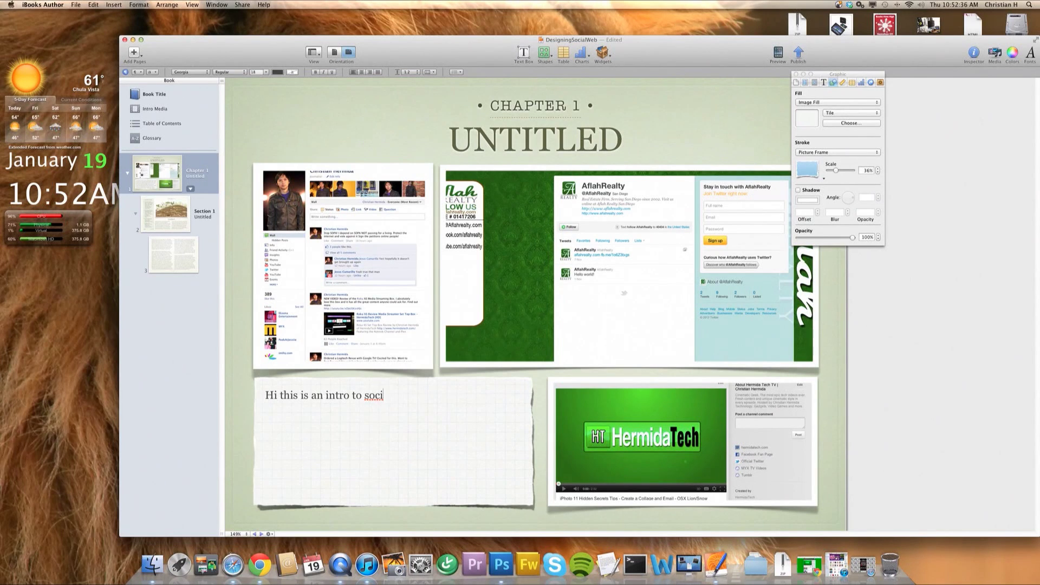
text(ial media design)
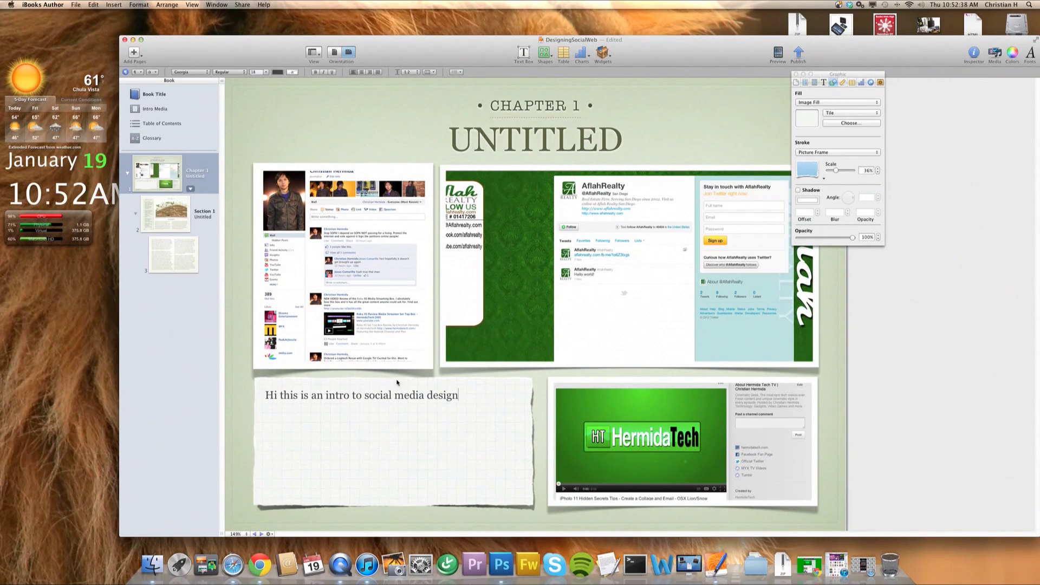
- Retitle the chapter from UNTITLED to 'INTRO TO SOCIAL MEDIA'
double_click(516, 147)
text(INT)
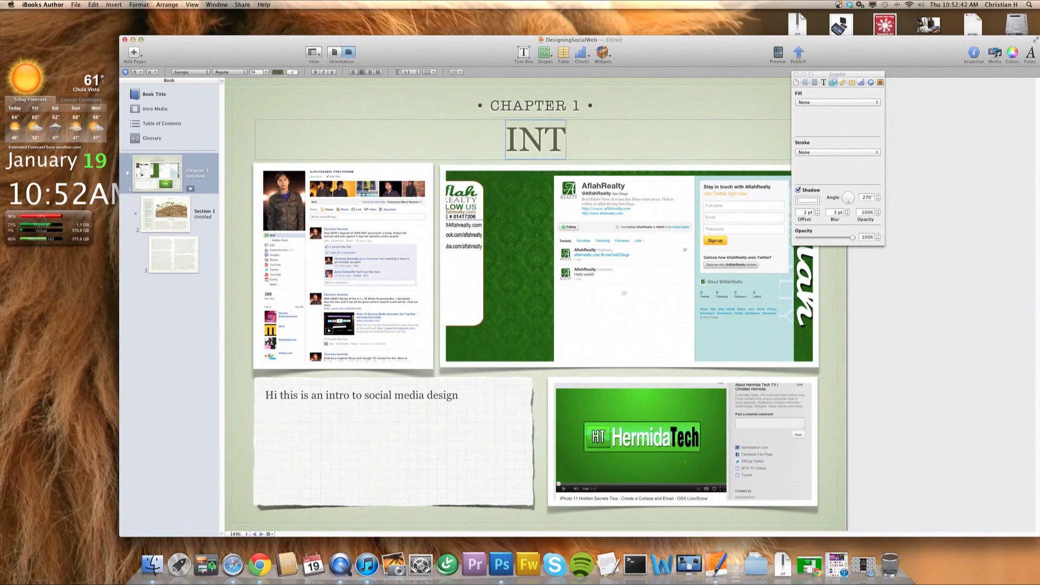
text(RO TO SOCIAL MEDIA)
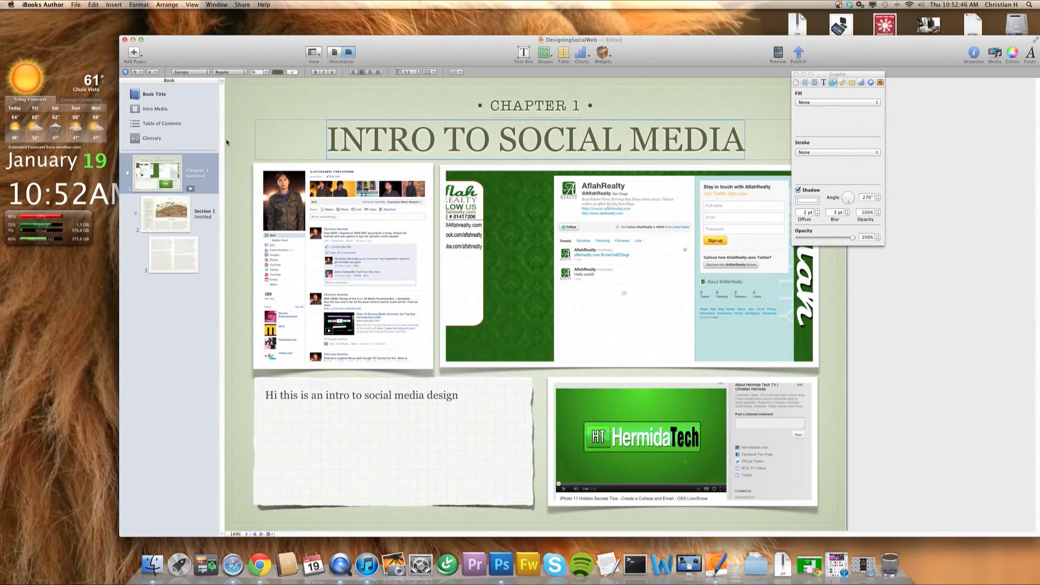
click(279, 120)
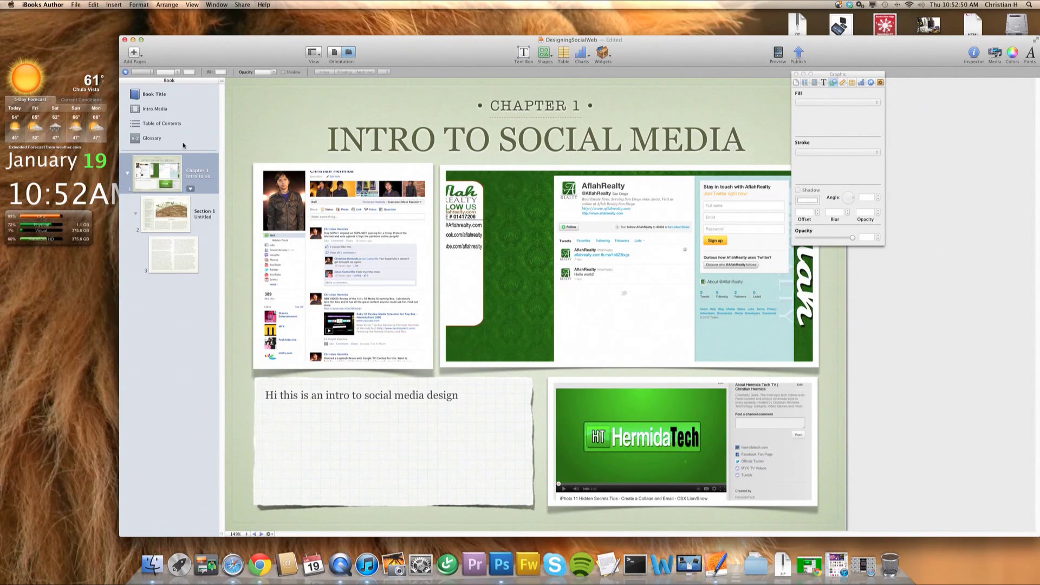
click(177, 126)
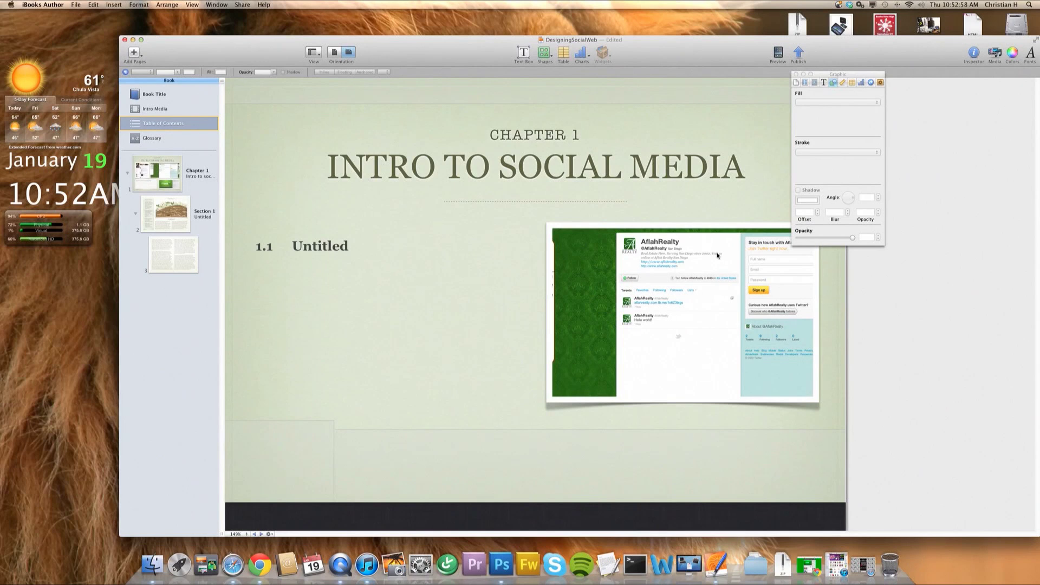
- Select the 1.1 Untitled entry in the table of contents, then stop editing it
triple_click(322, 248)
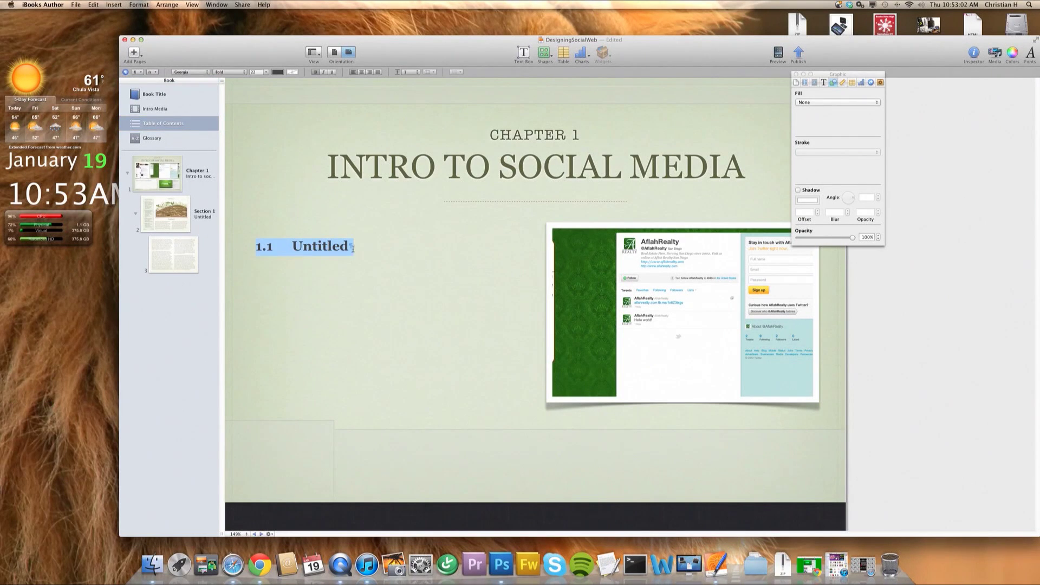
click(165, 143)
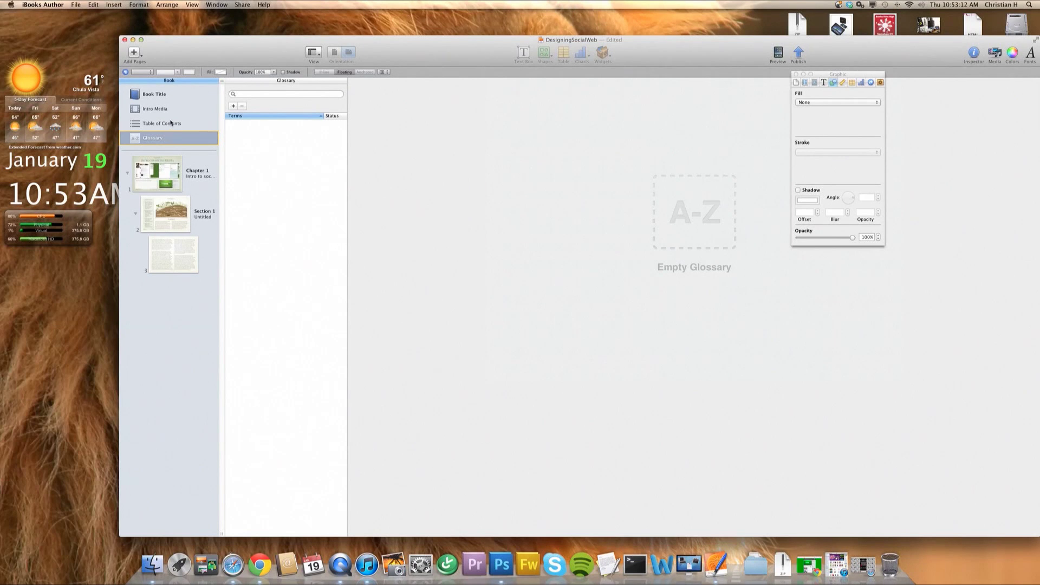
- Open the Intro Media page, still an empty movie-or-image placeholder
click(171, 109)
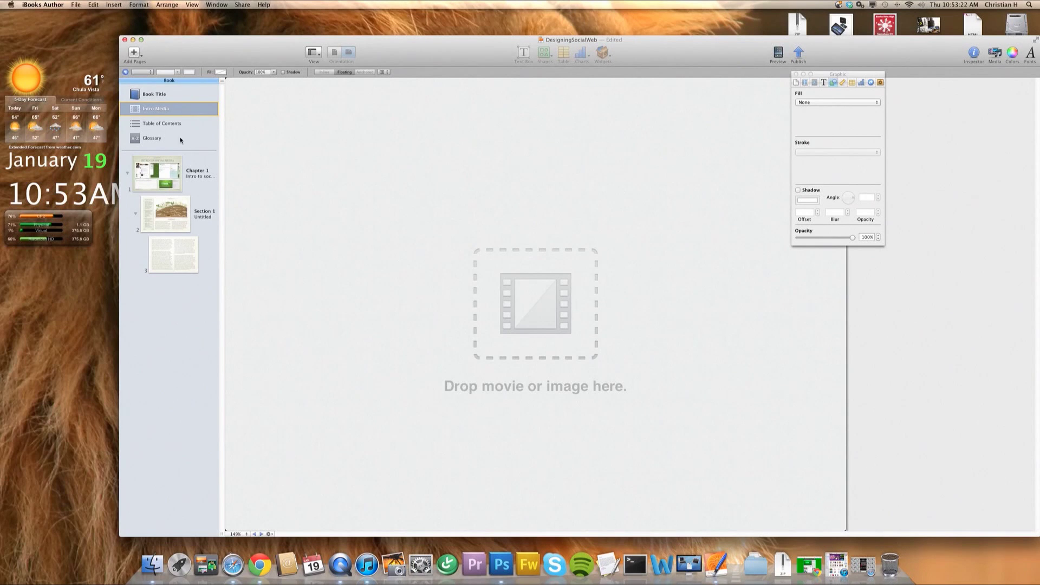
- Show page 3 under Section 1, with placeholder text columns and the ant illustration
click(177, 255)
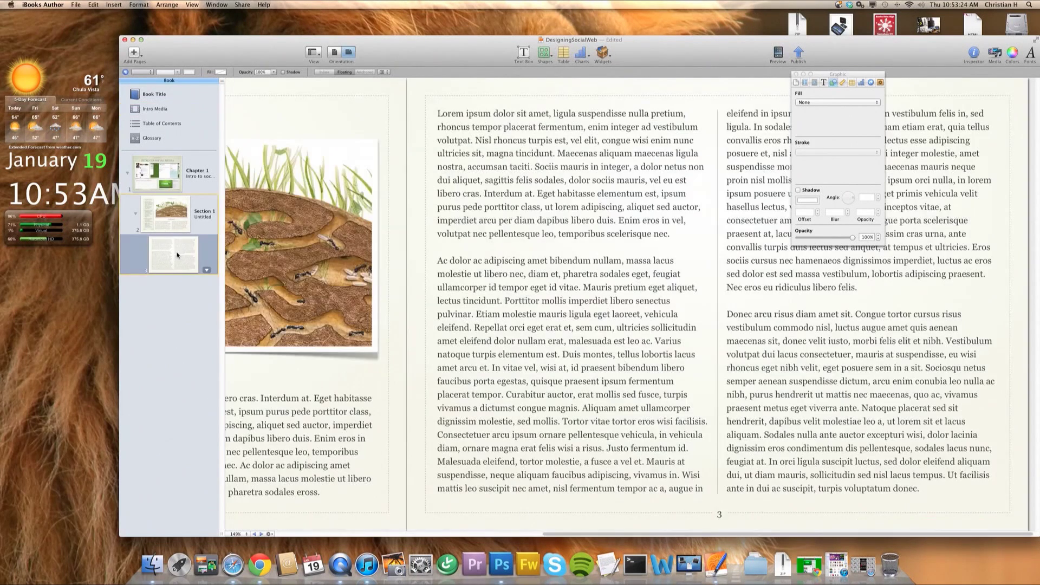